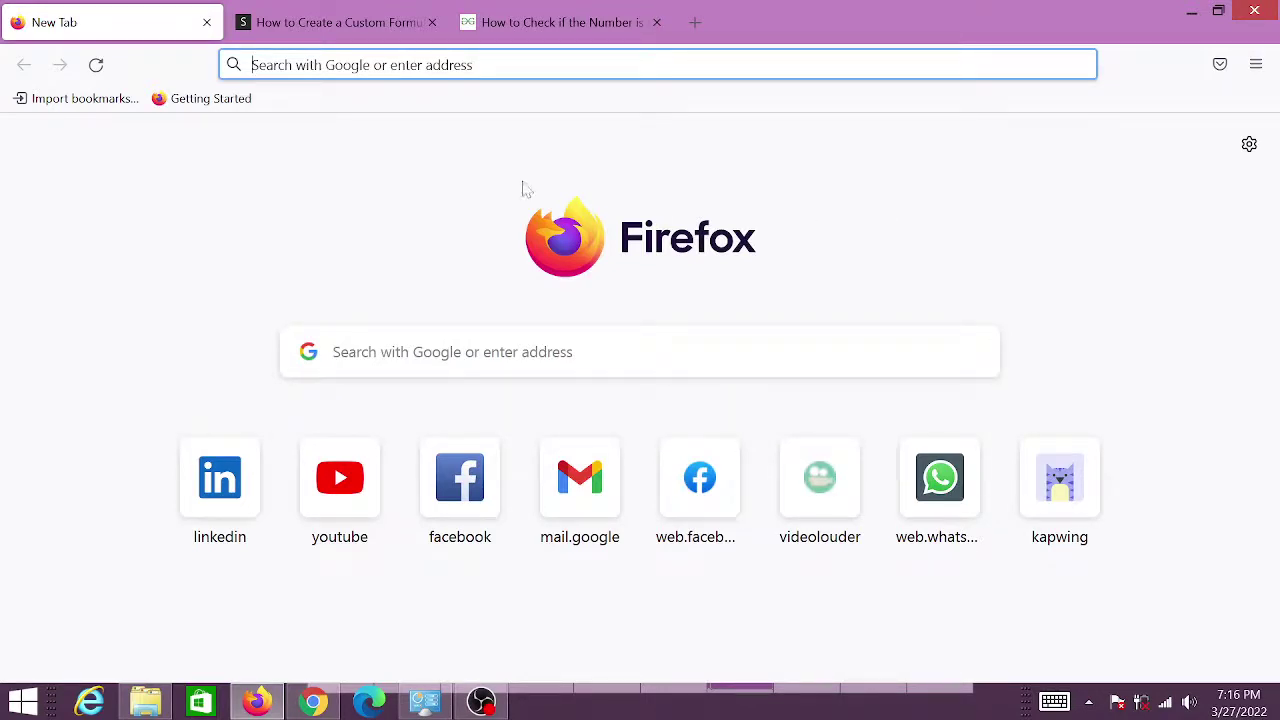
Search Google for 'googe sheet' from the Firefox address bar.
click(548, 58)
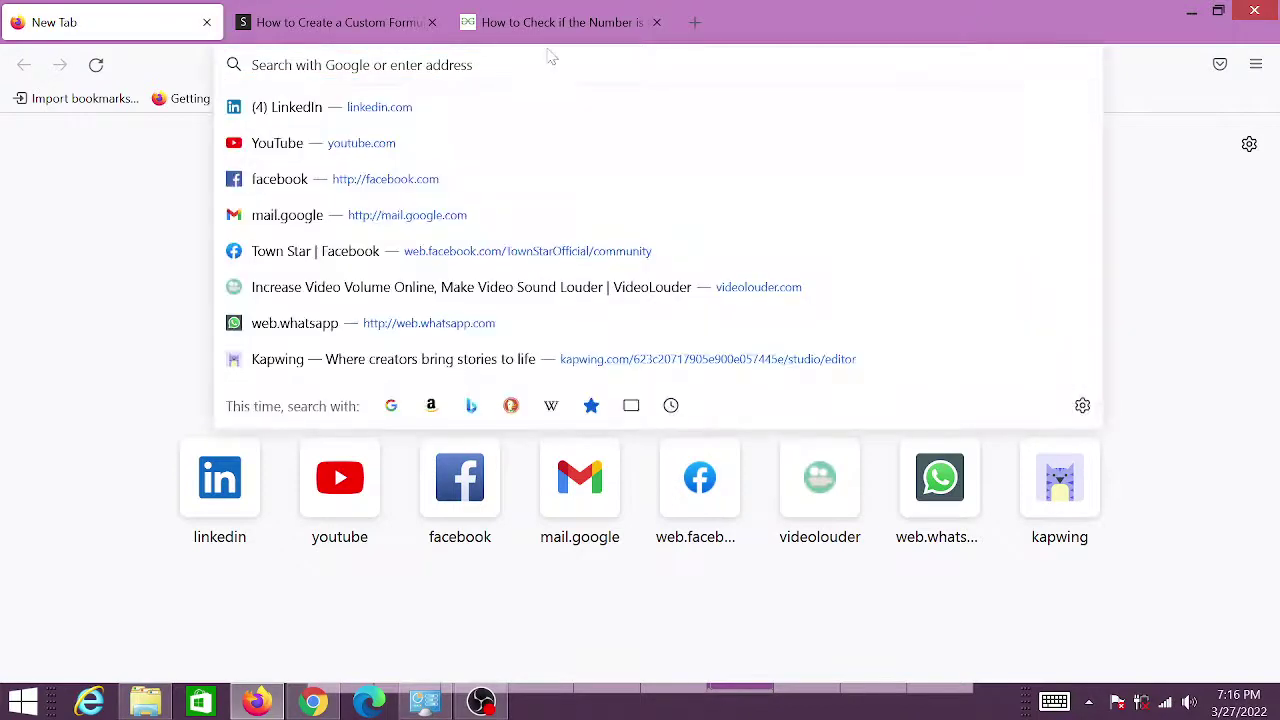
text(s)
key(BackSpace)
key(BackSpace)
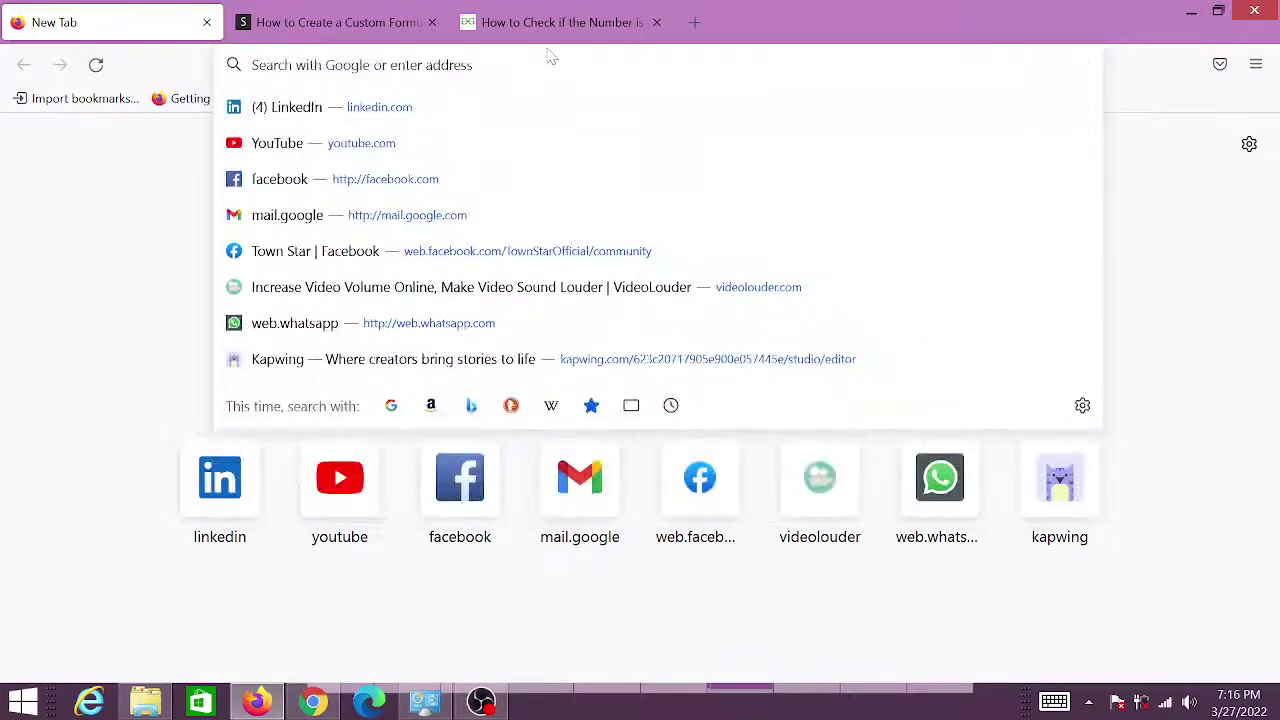
text(googe sh)
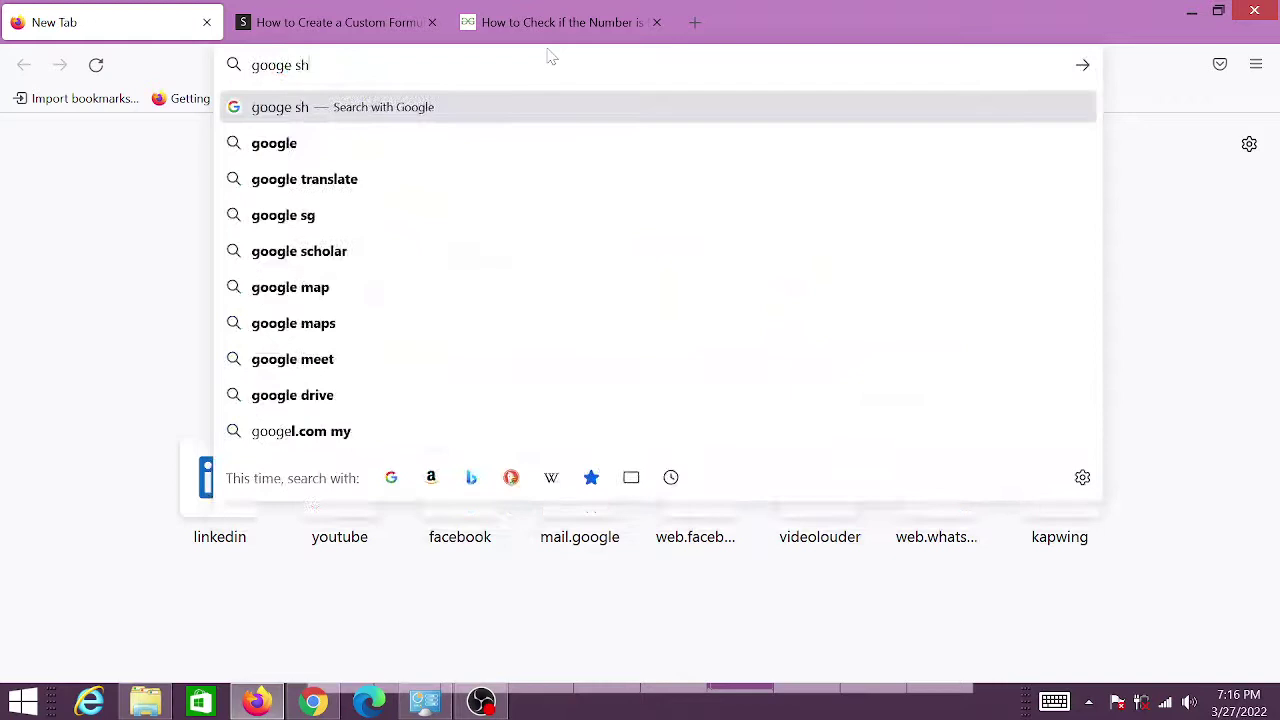
text(eet)
key(Return)
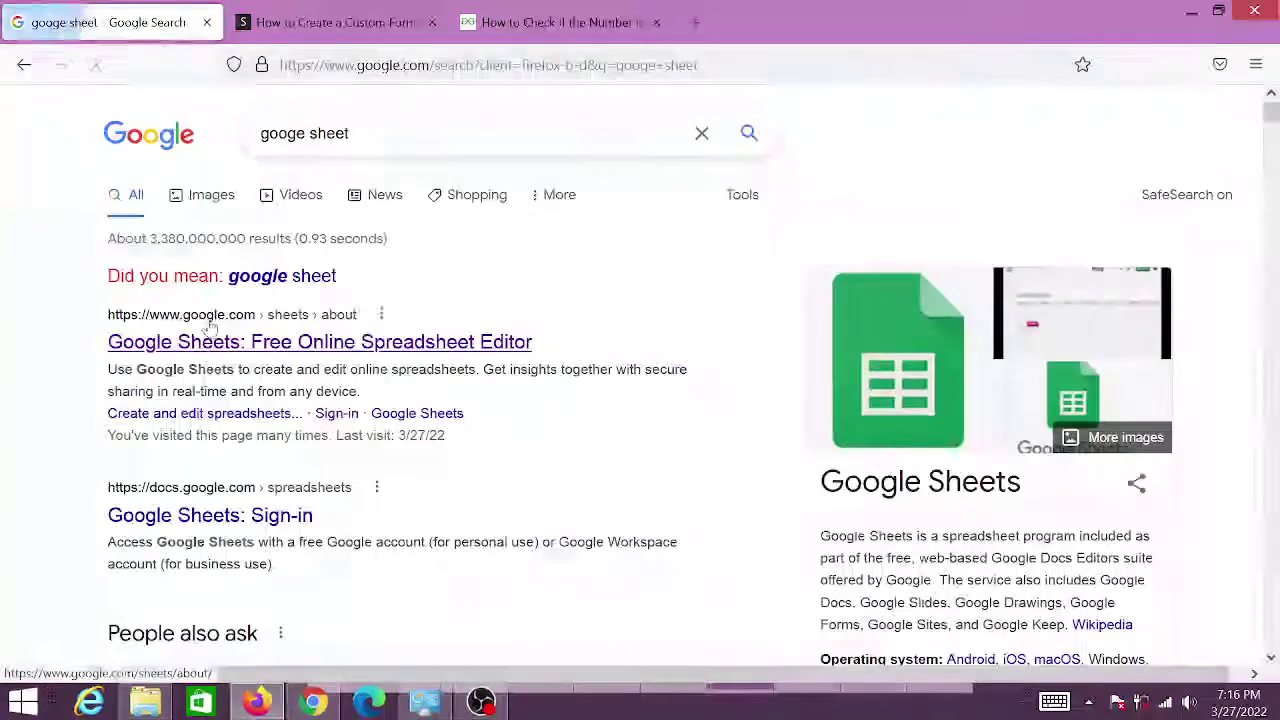
Open Google Sheets, create a blank spreadsheet, and launch Extensions > Apps Script.
click(214, 348)
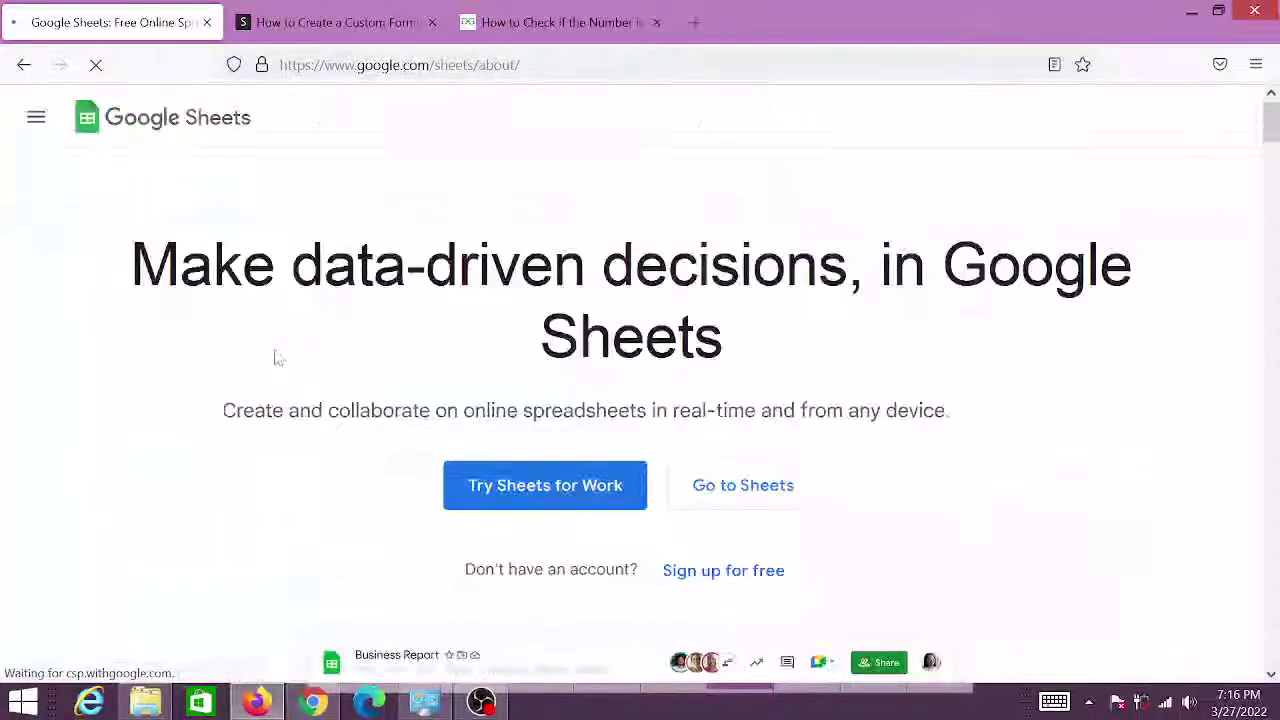
click(728, 504)
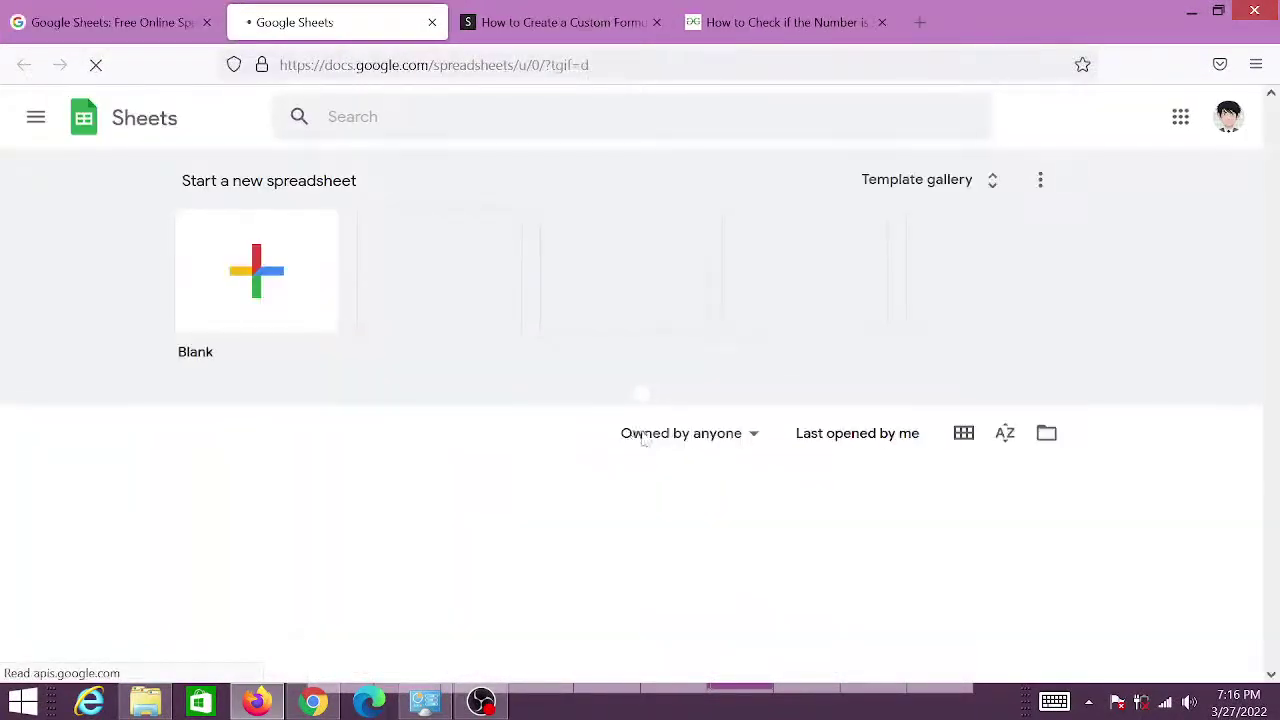
click(245, 303)
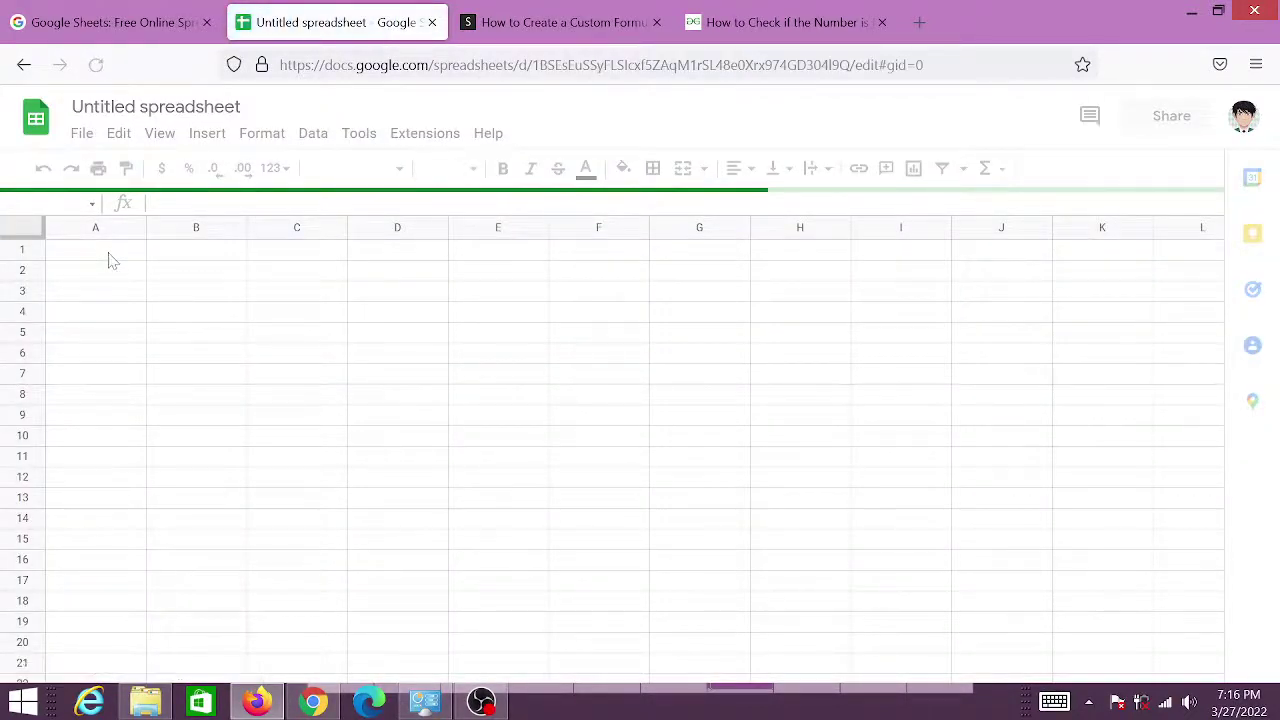
click(415, 135)
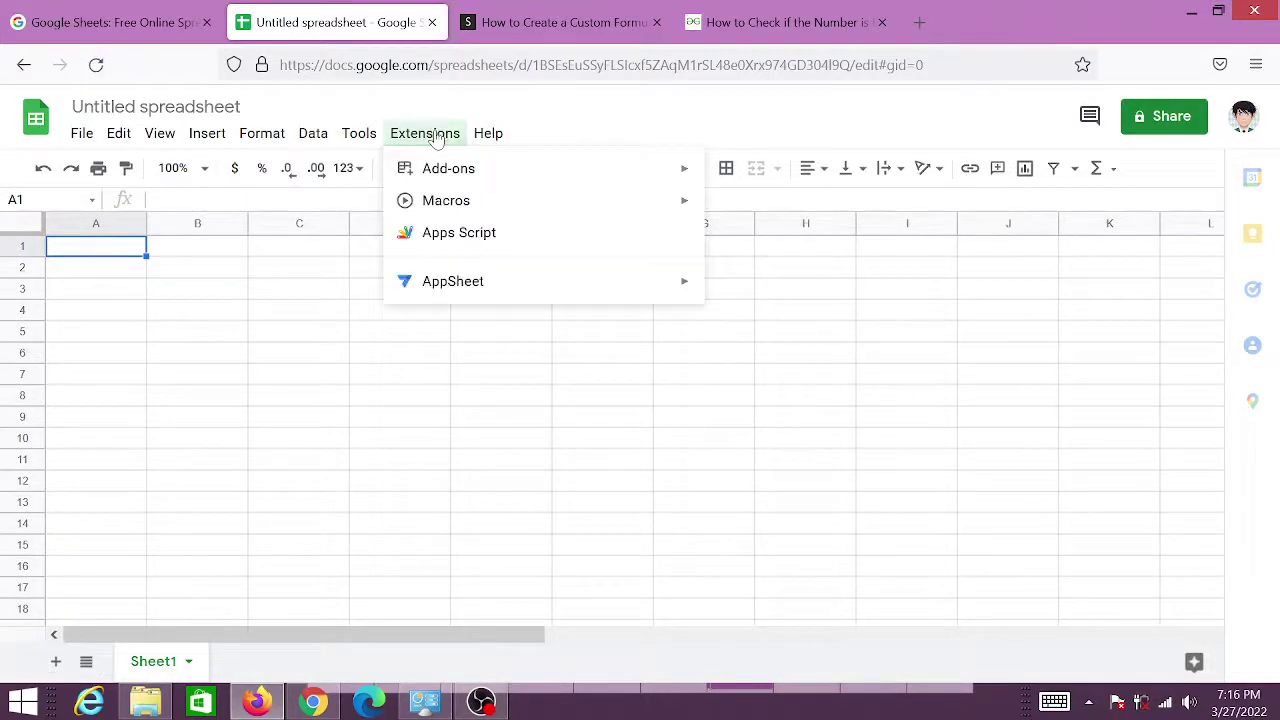
click(481, 245)
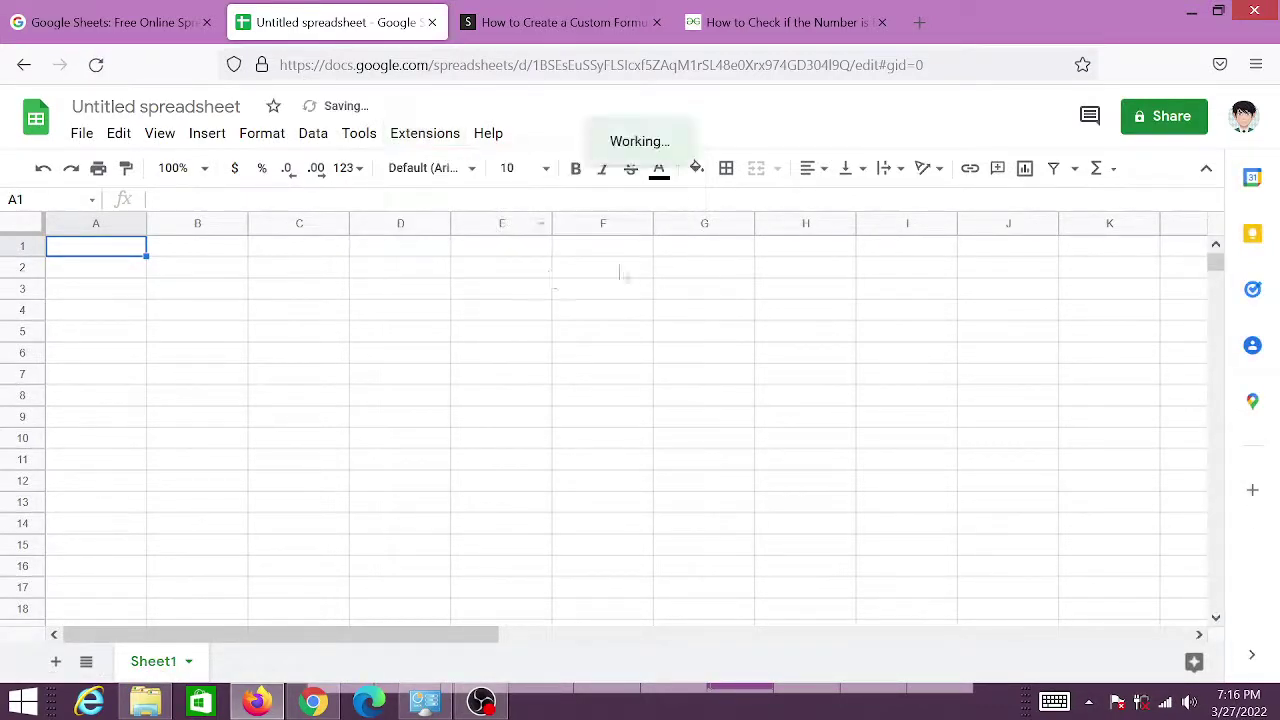
Select and copy the ISPRIME code block from the blog, then return to the Untitled spreadsheet.
click(560, 22)
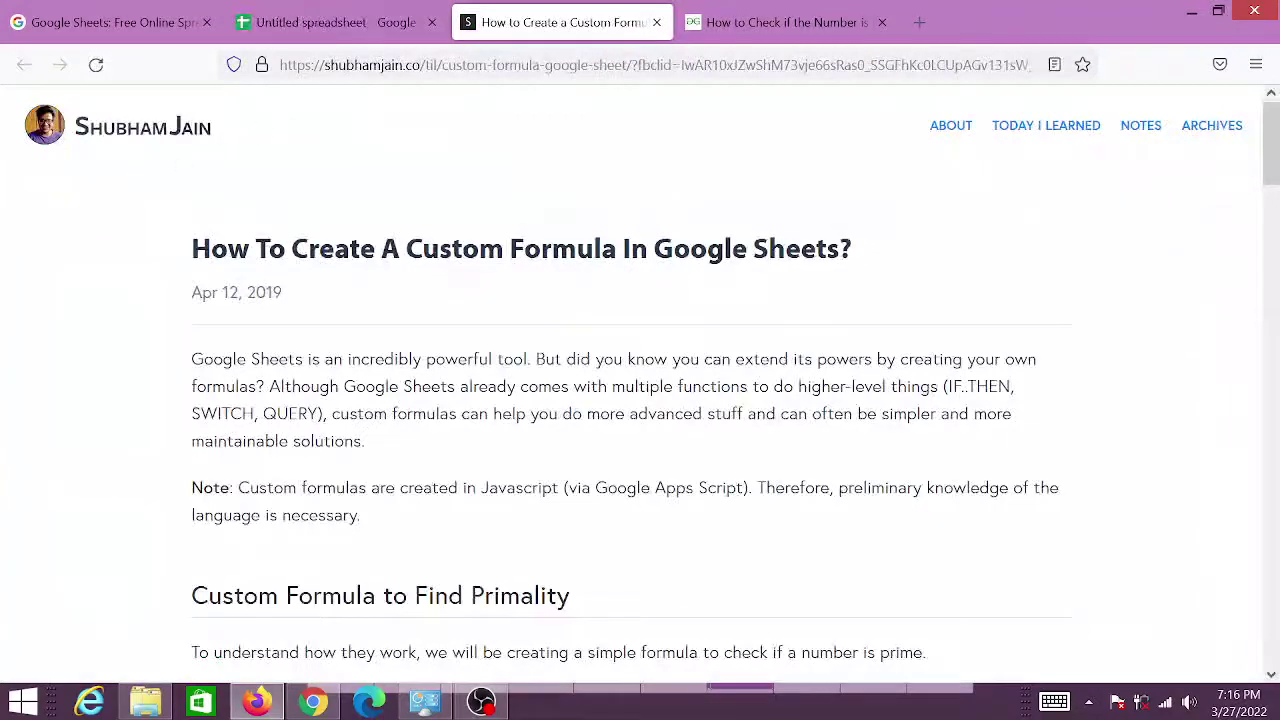
double_click(350, 64)
key(ctrl+a)
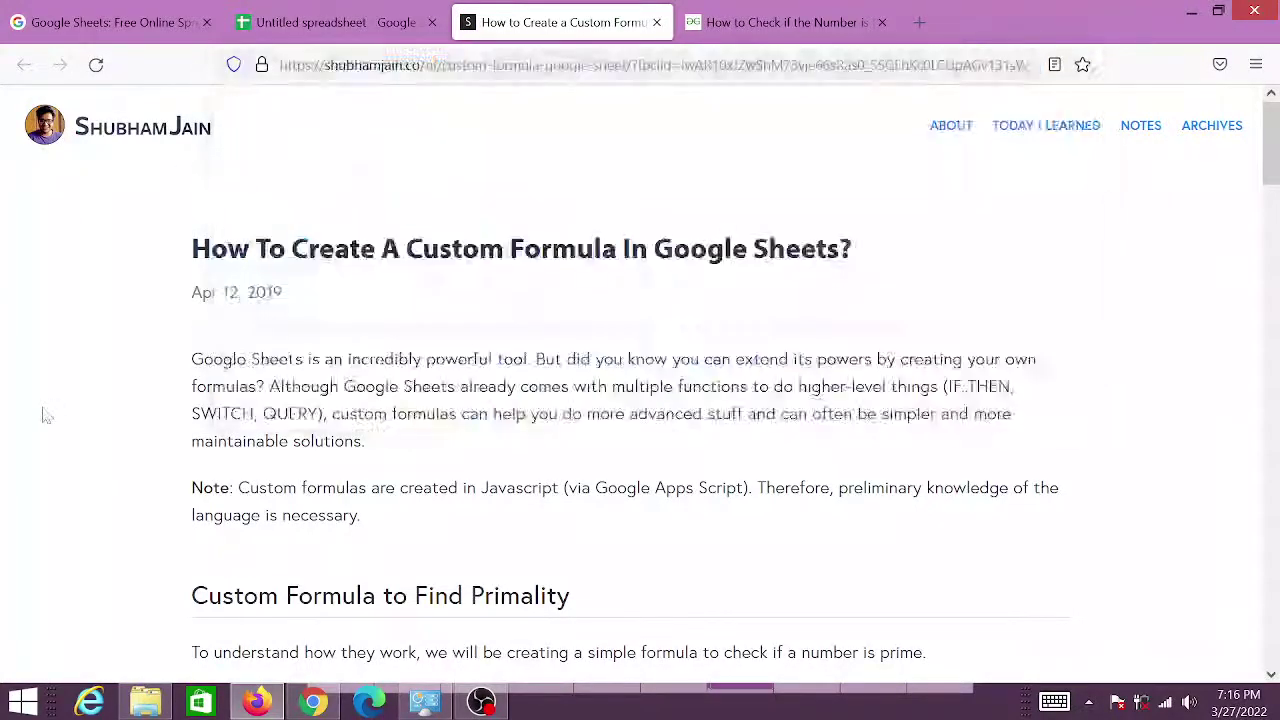
scroll(45, 415, down, 8)
scroll(86, 423, down, 5)
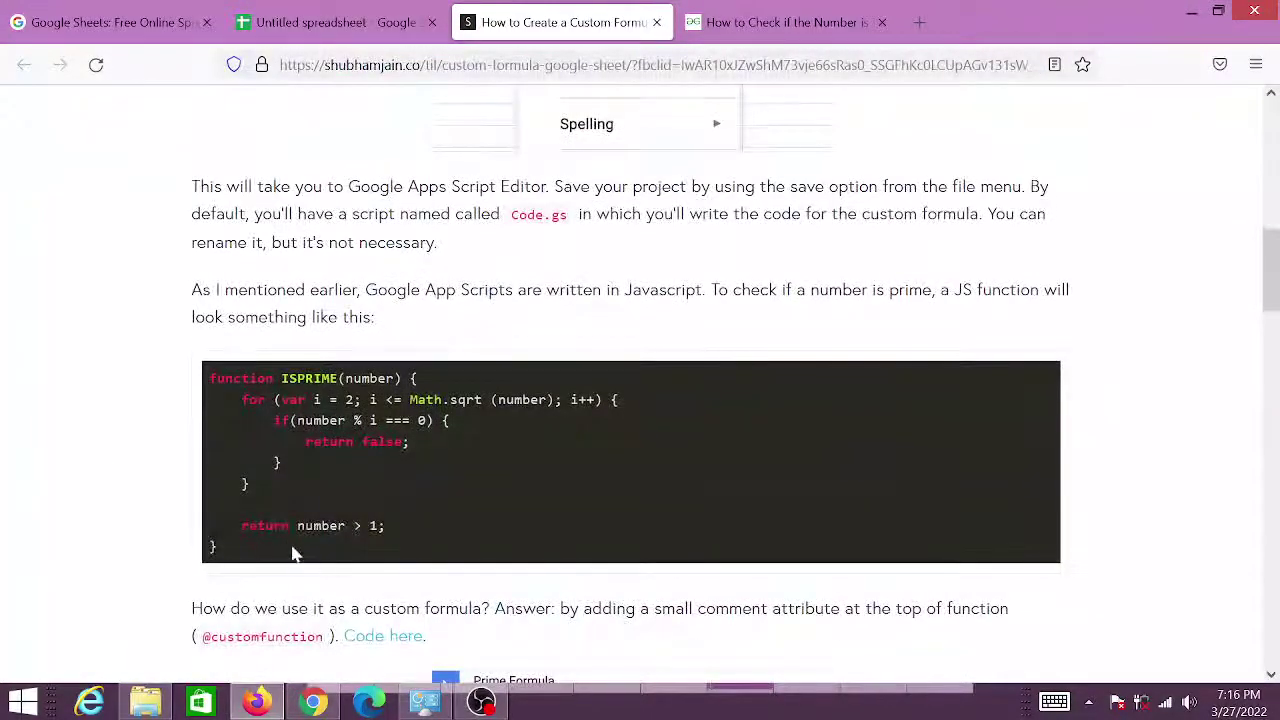
drag(293, 553, 209, 376)
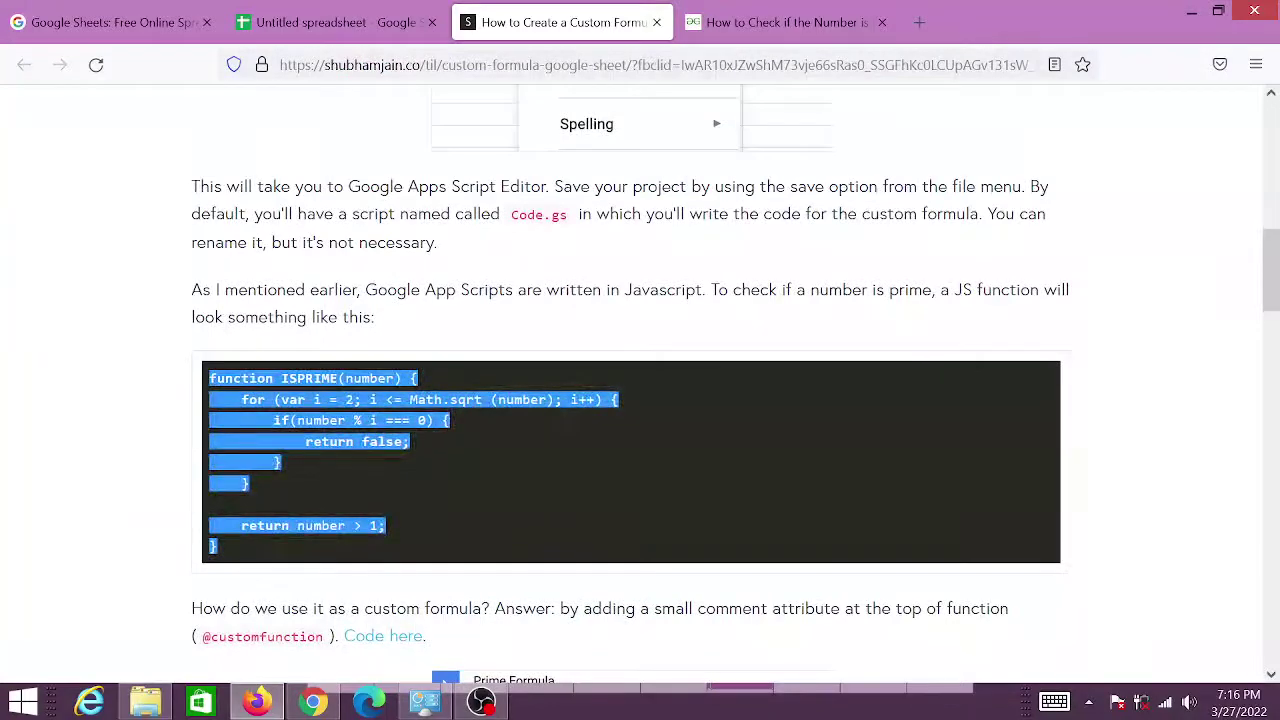
right_click(222, 405)
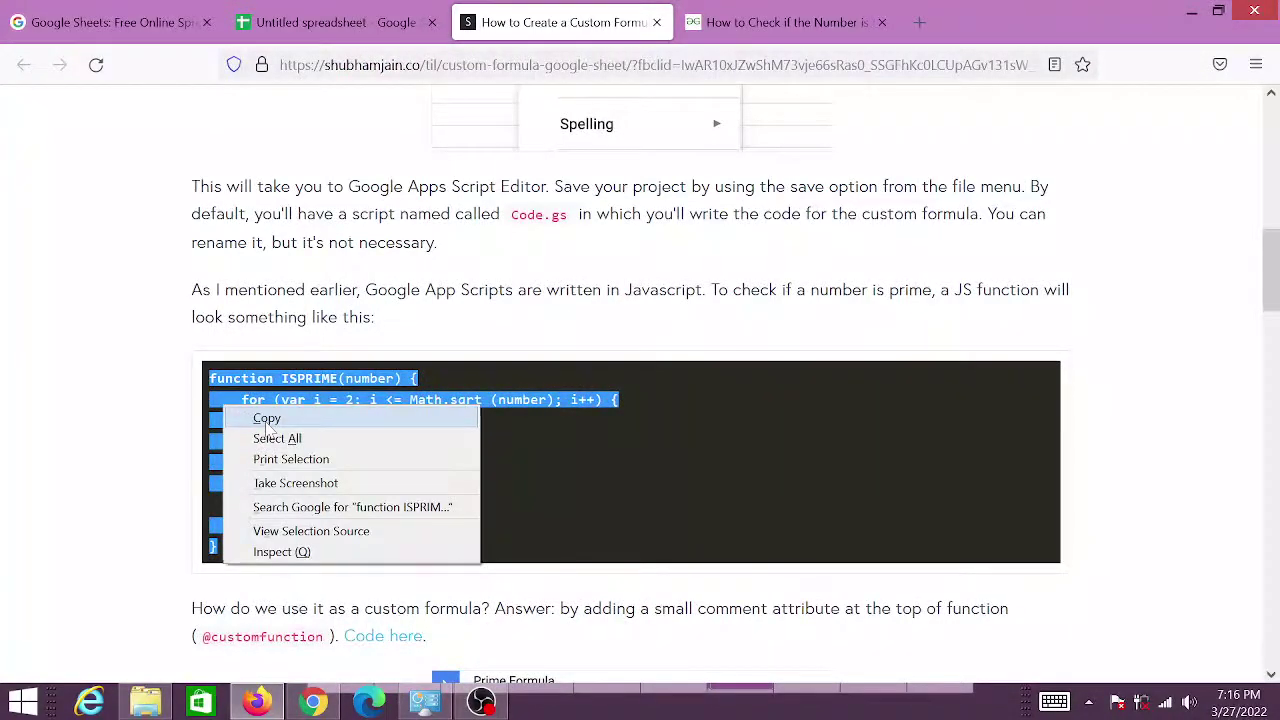
click(267, 419)
click(330, 22)
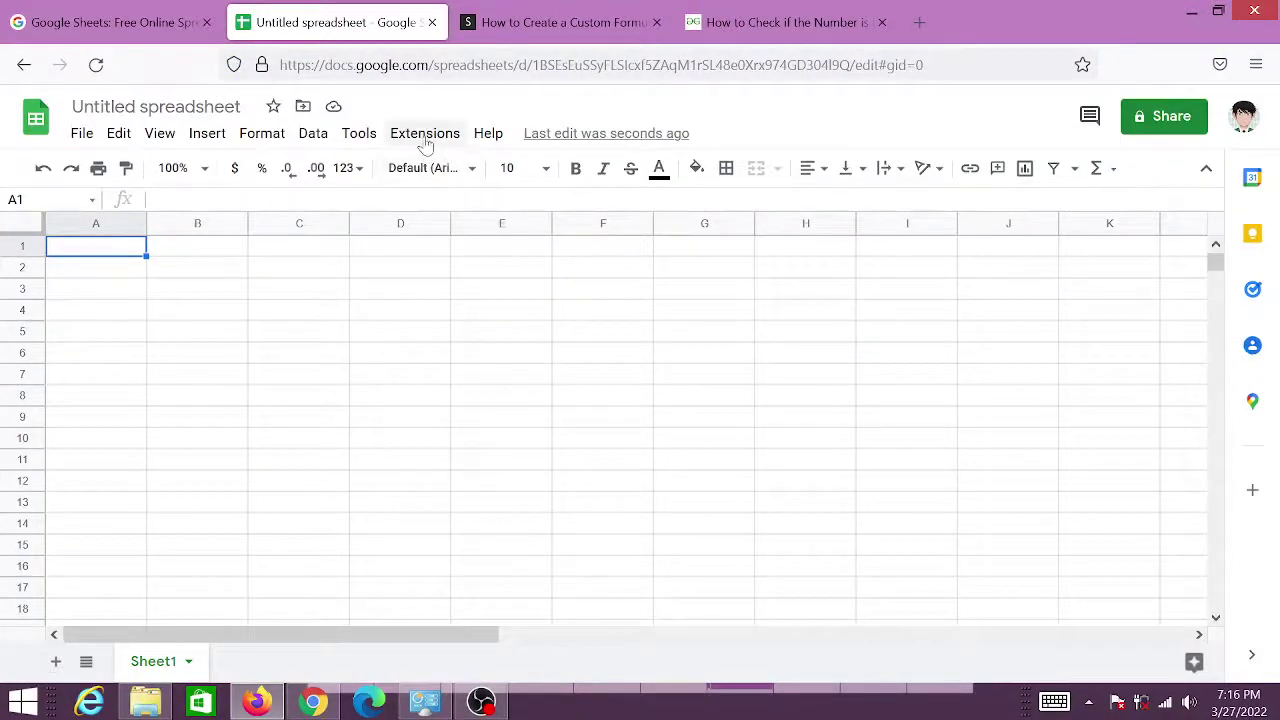
Paste the ISPRIME code over the default myFunction in Apps Script and save the project.
click(424, 135)
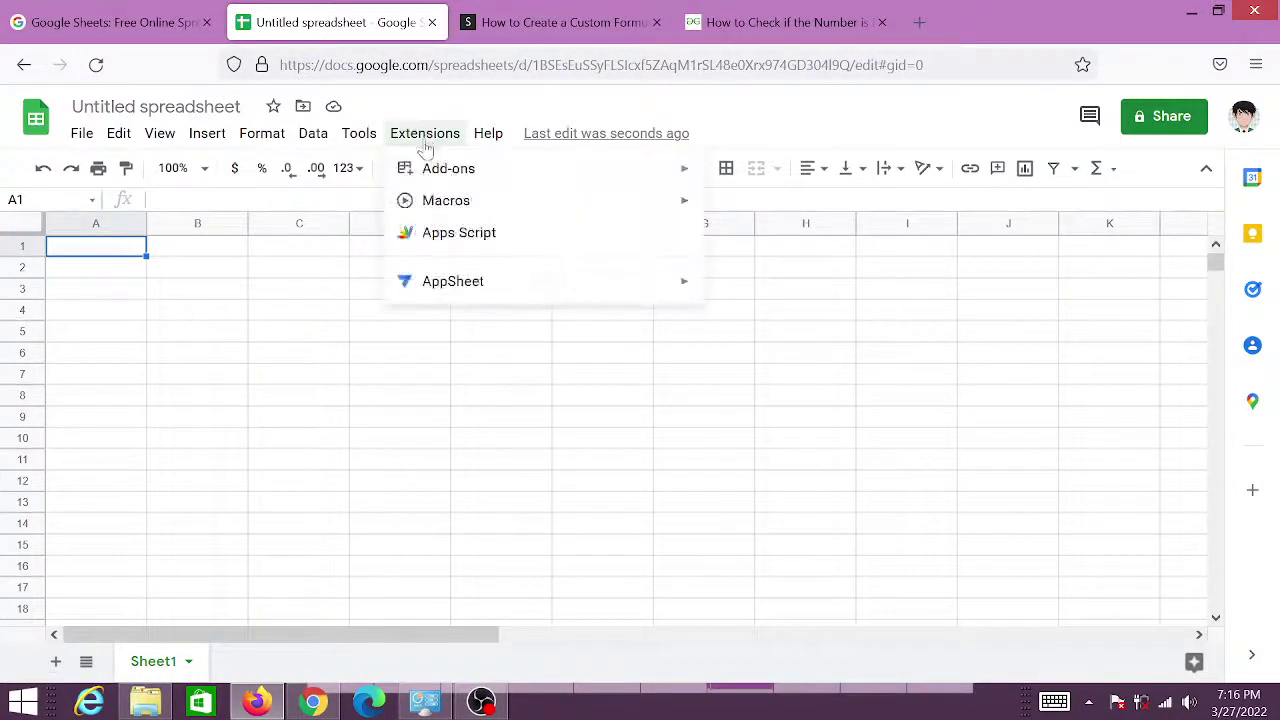
click(462, 234)
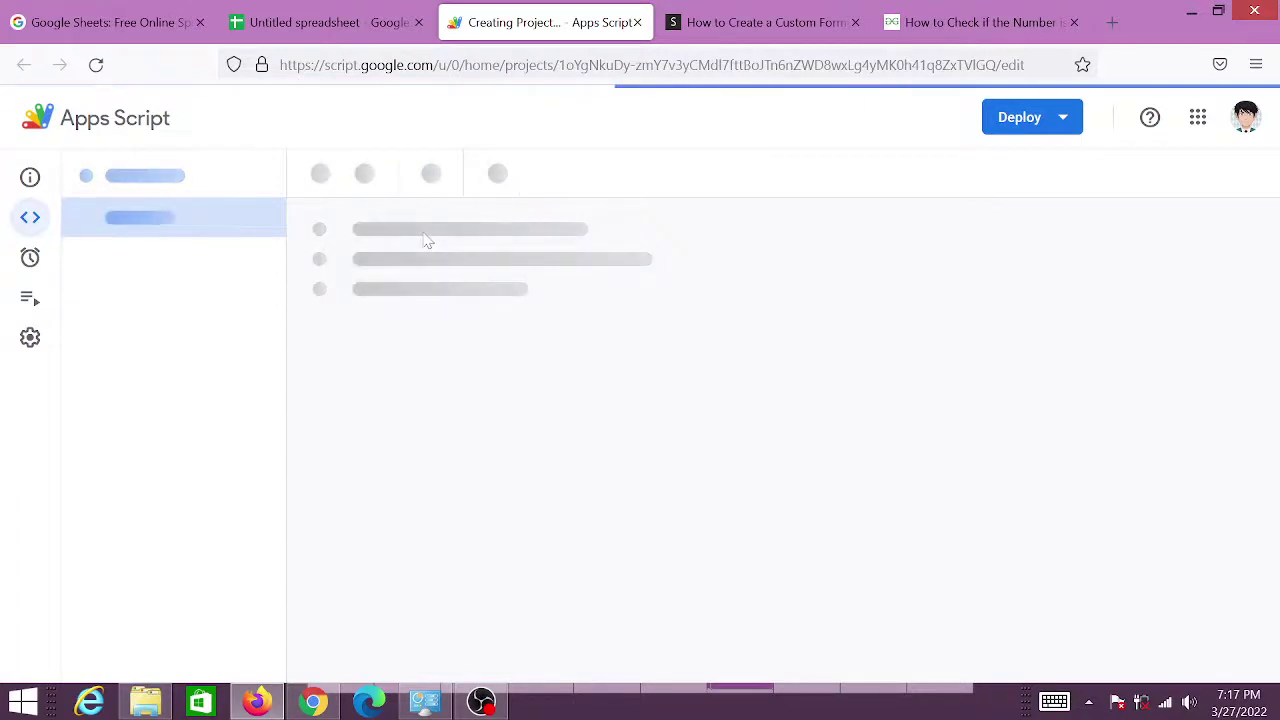
drag(360, 278, 315, 198)
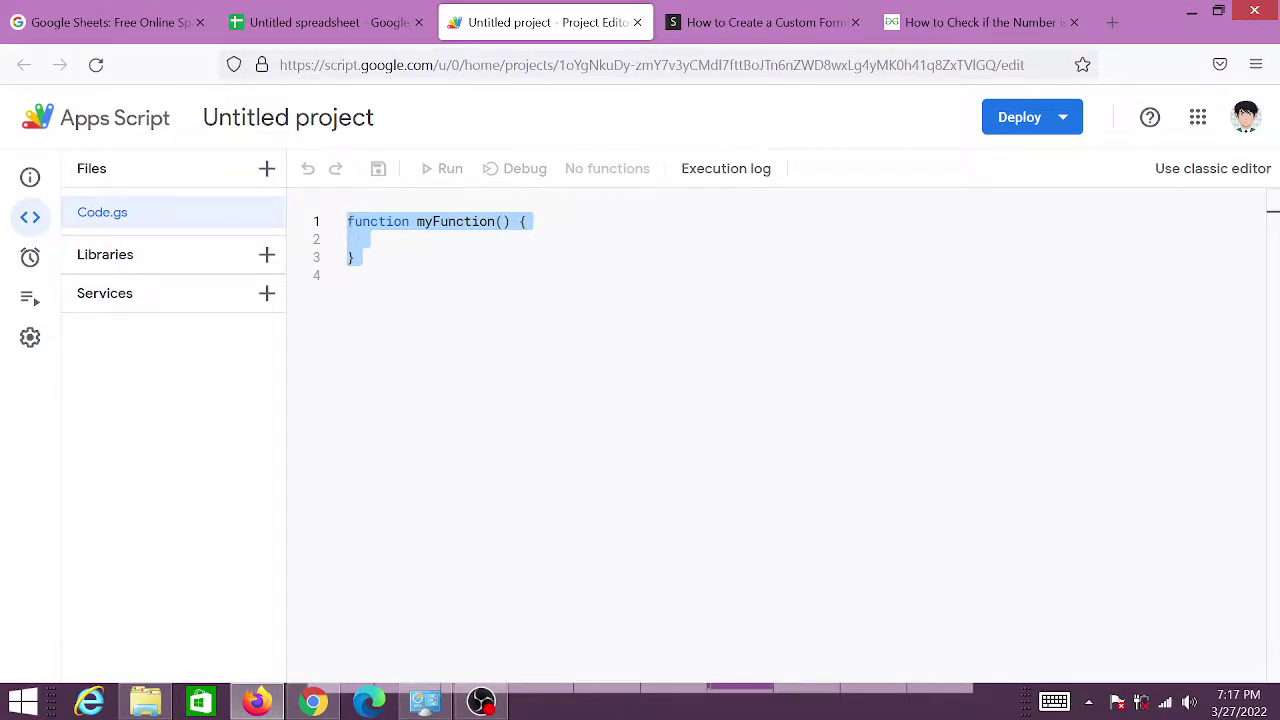
key(ctrl+v)
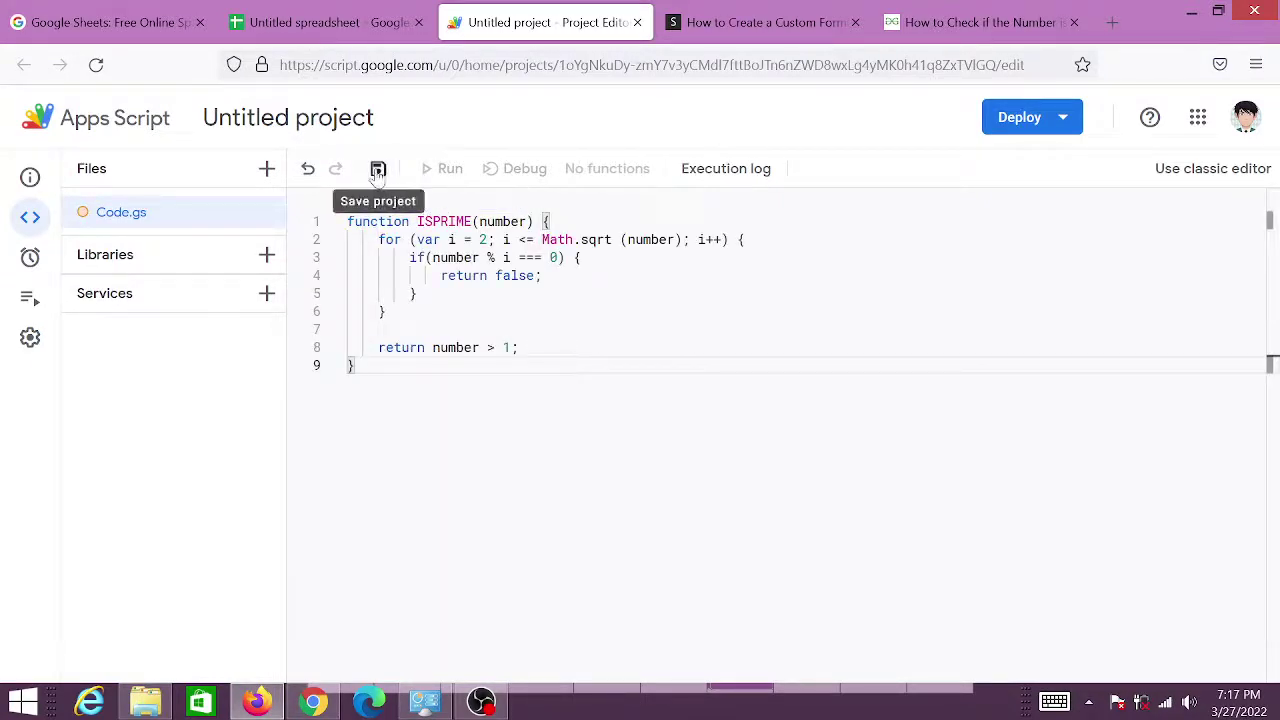
click(378, 170)
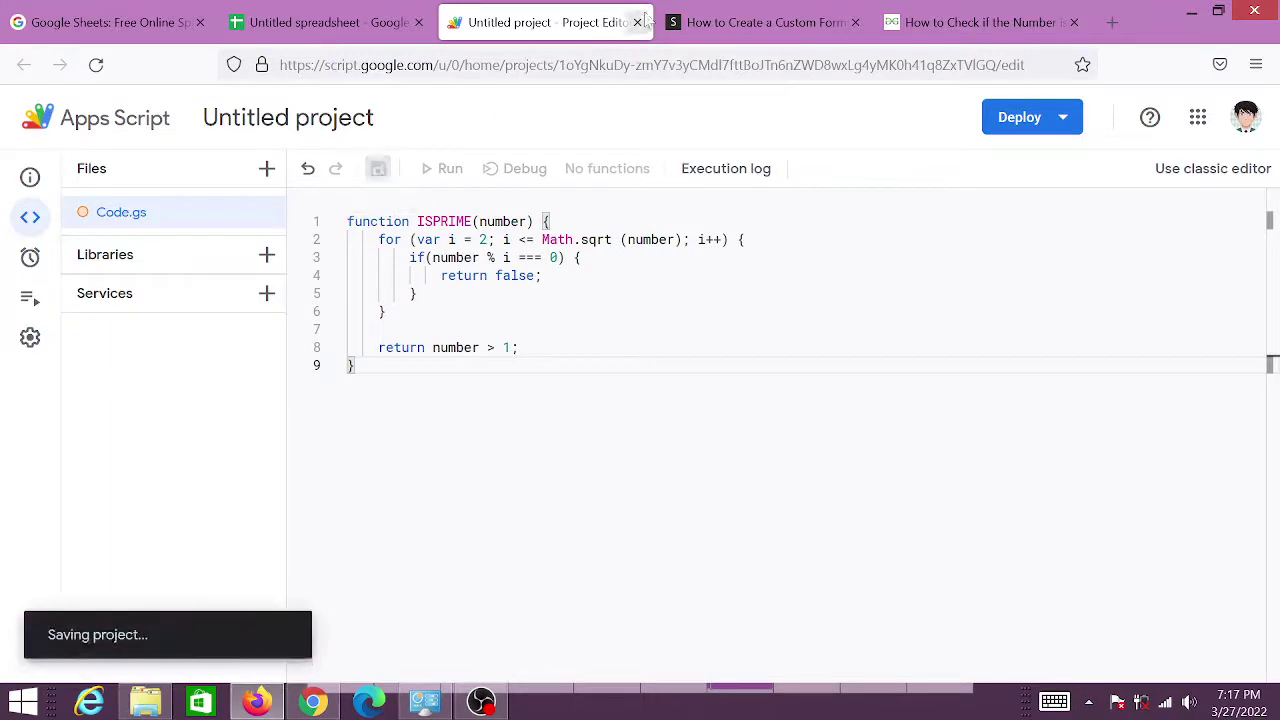
click(764, 20)
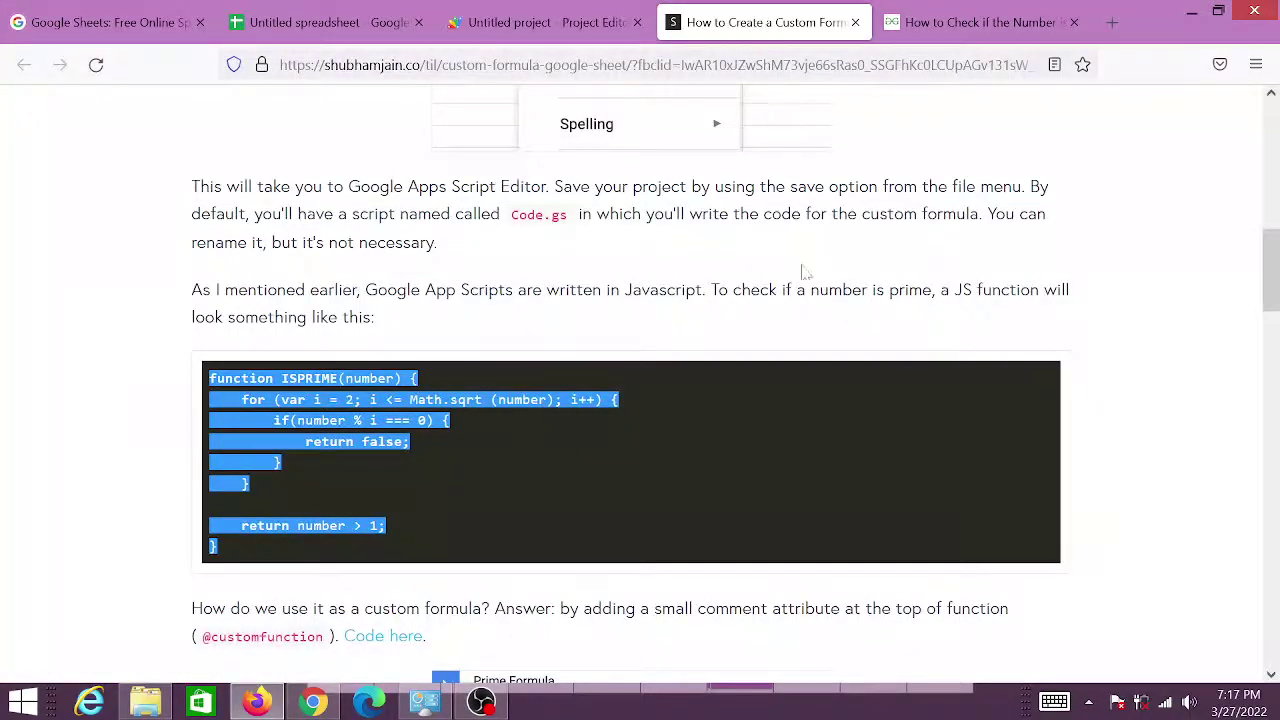
Copy the JSDoc comment block for ISPRIME from the blog and return to the Untitled project.
scroll(803, 271, up, 2)
scroll(551, 234, down, 4)
scroll(581, 236, down, 3)
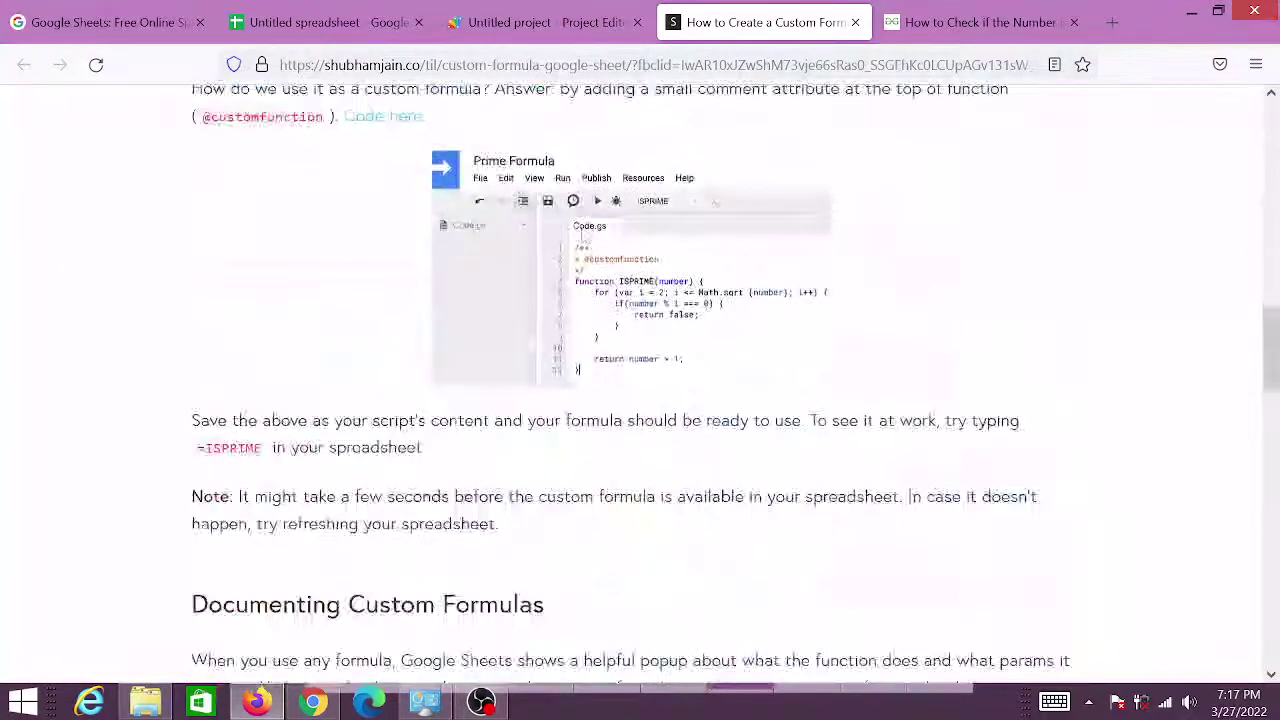
scroll(585, 240, down, 5)
drag(434, 294, 205, 148)
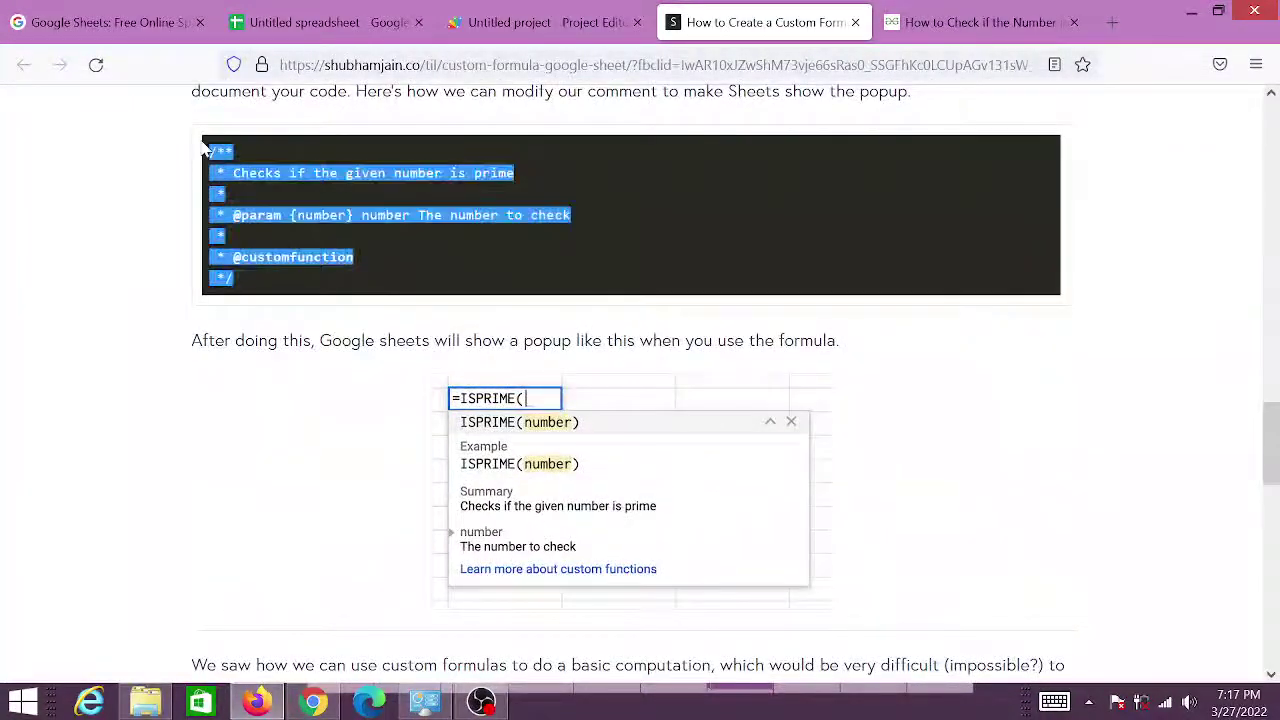
click(424, 216)
scroll(308, 285, up, 3)
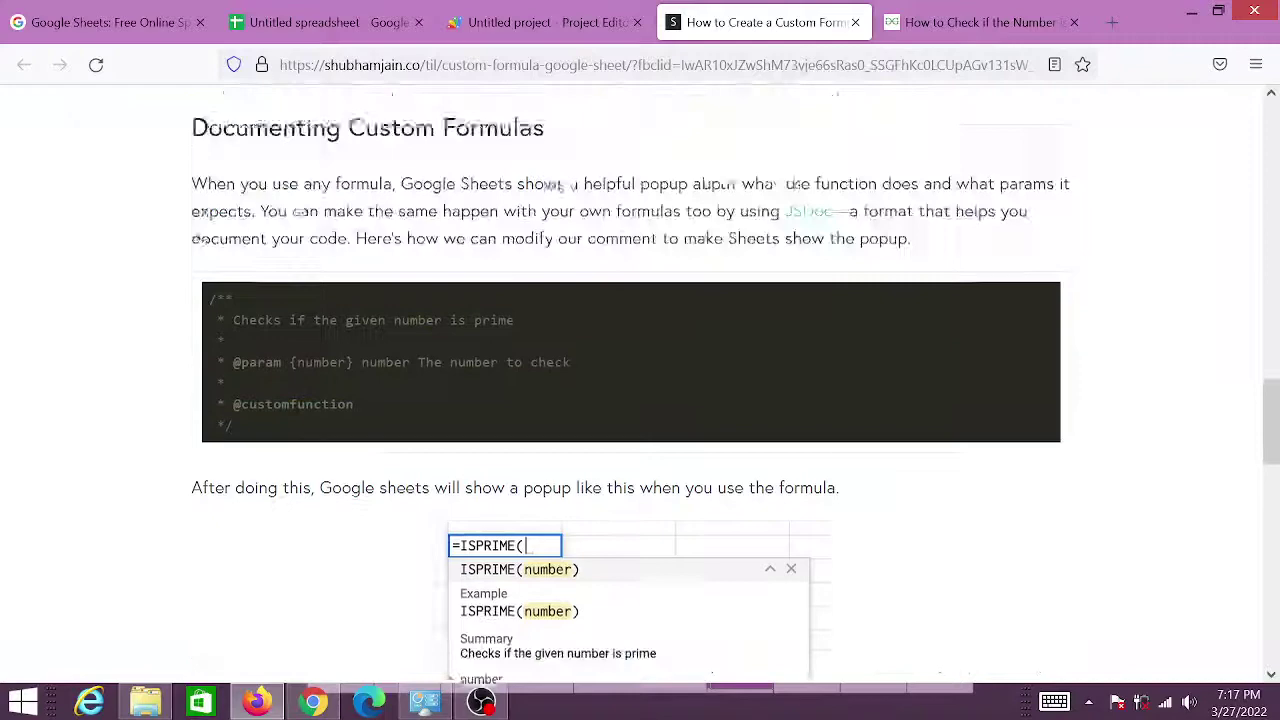
scroll(294, 262, down, 1)
drag(268, 382, 197, 247)
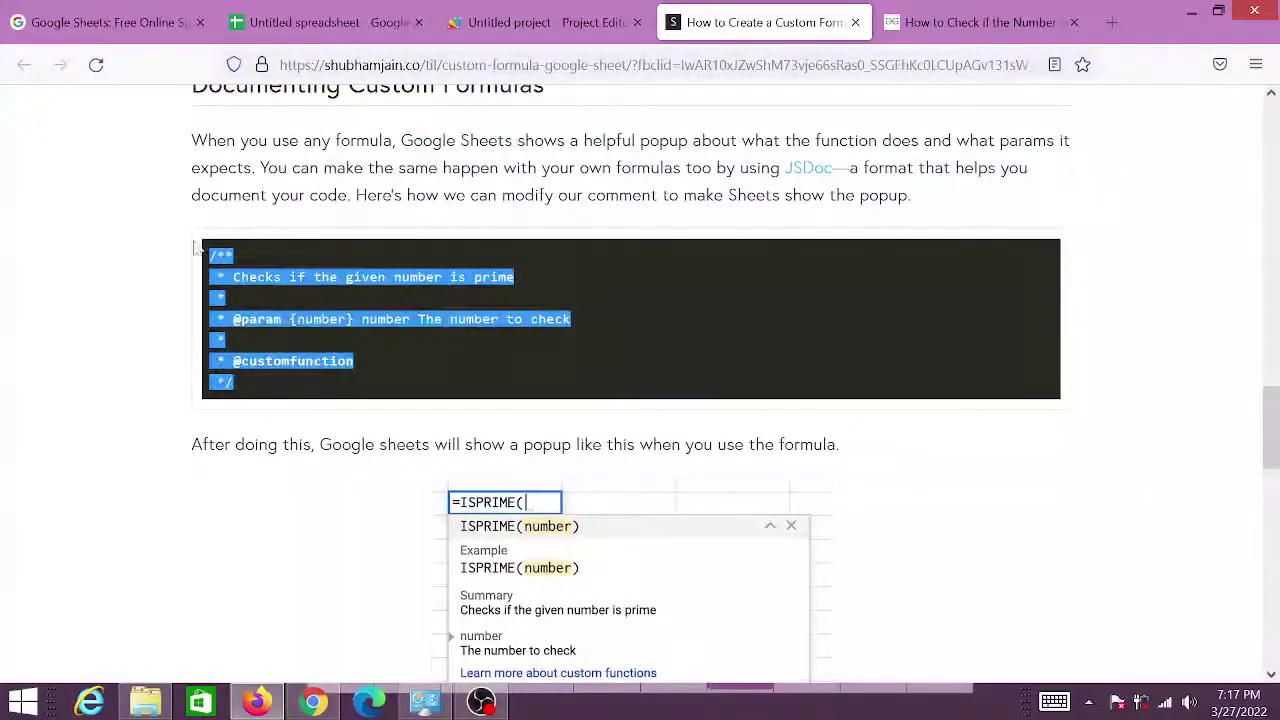
right_click(229, 270)
click(256, 292)
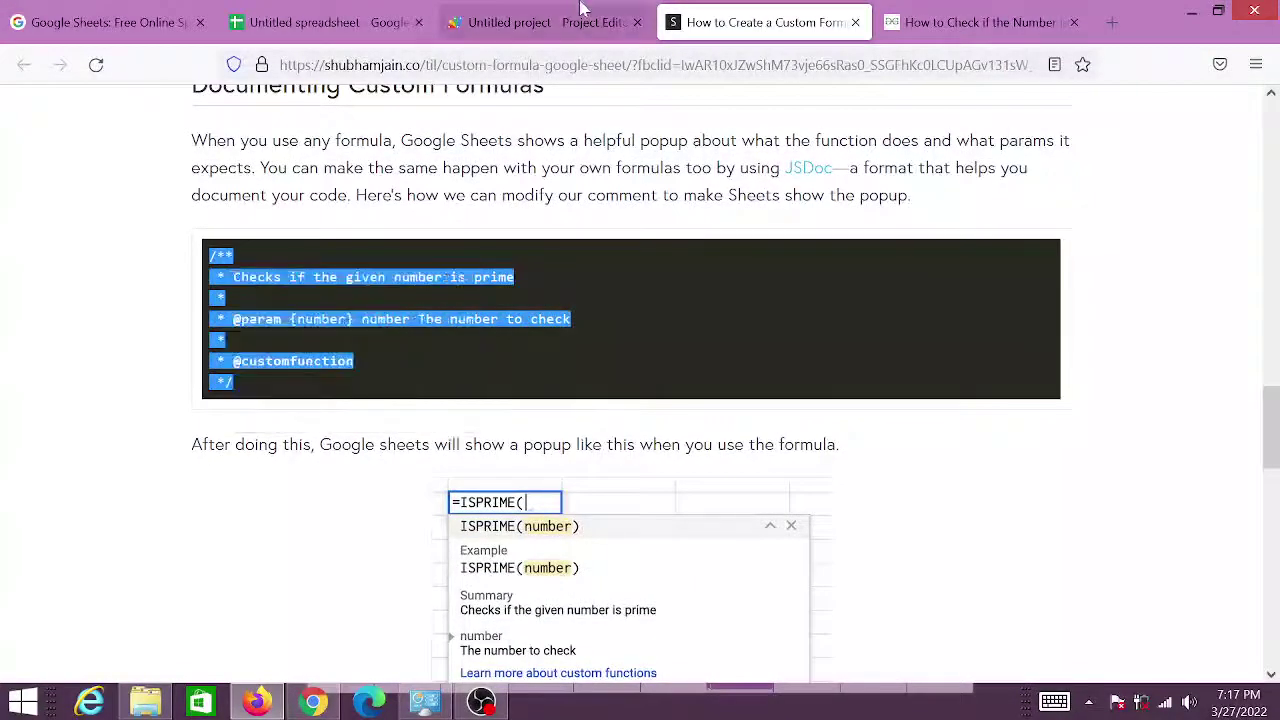
click(540, 22)
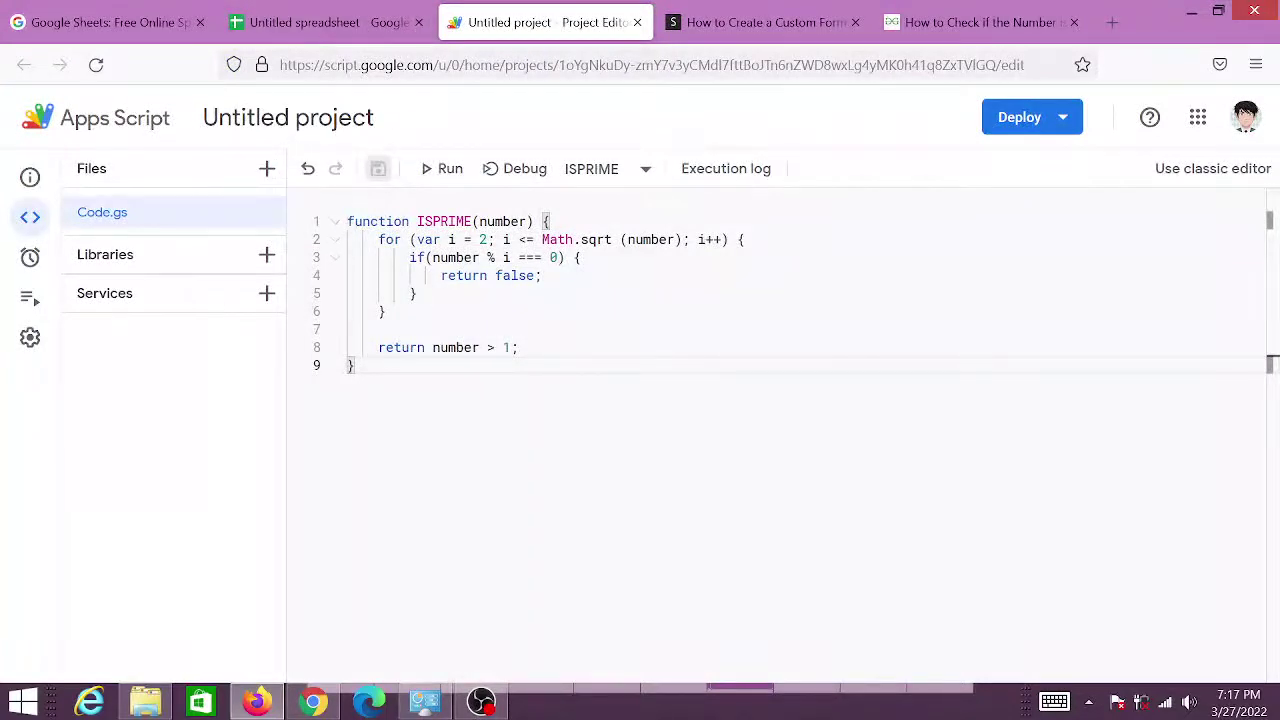
click(348, 221)
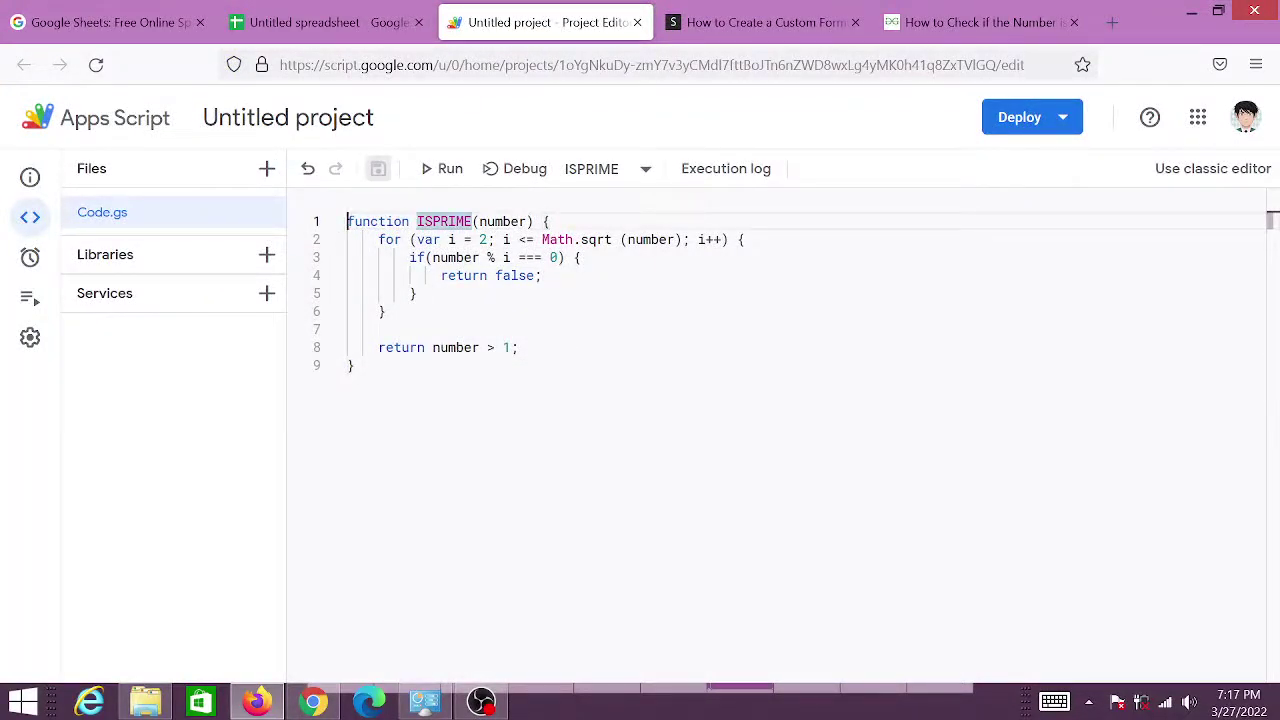
key(Return)
key(Return)
key(Return)
key(Return)
key(Up)
key(Up)
key(Up)
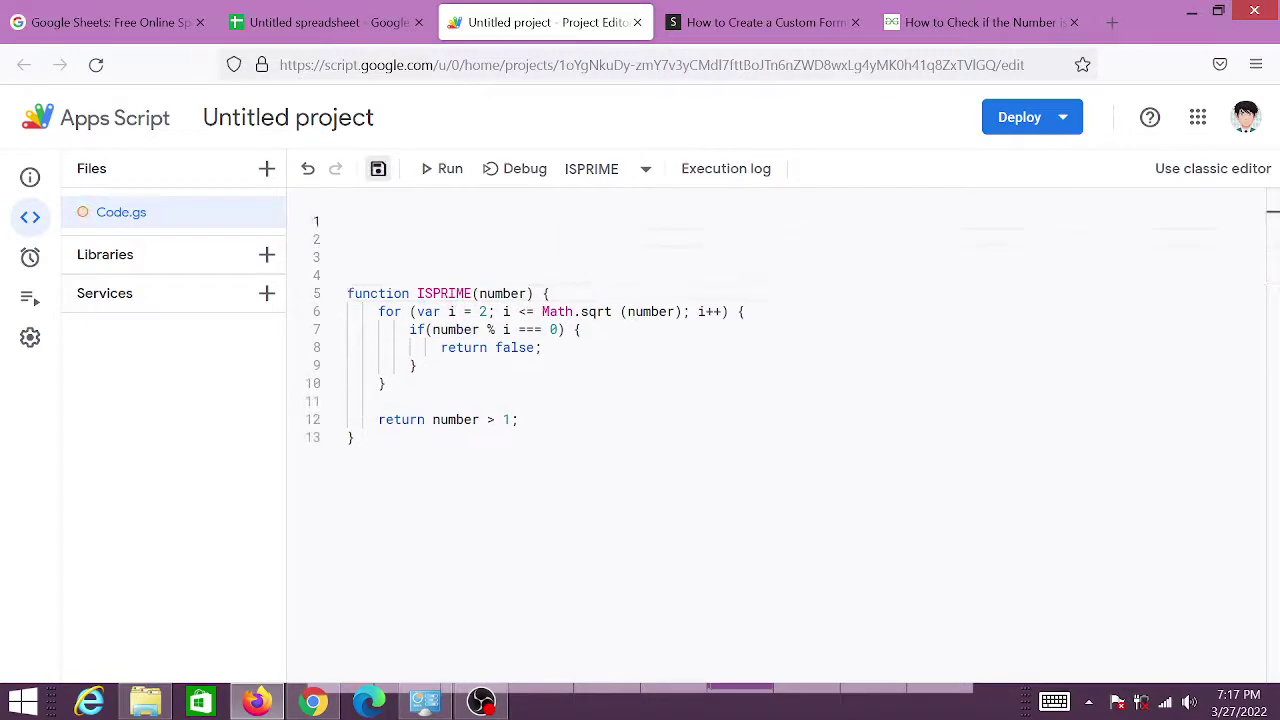
key(ctrl+v)
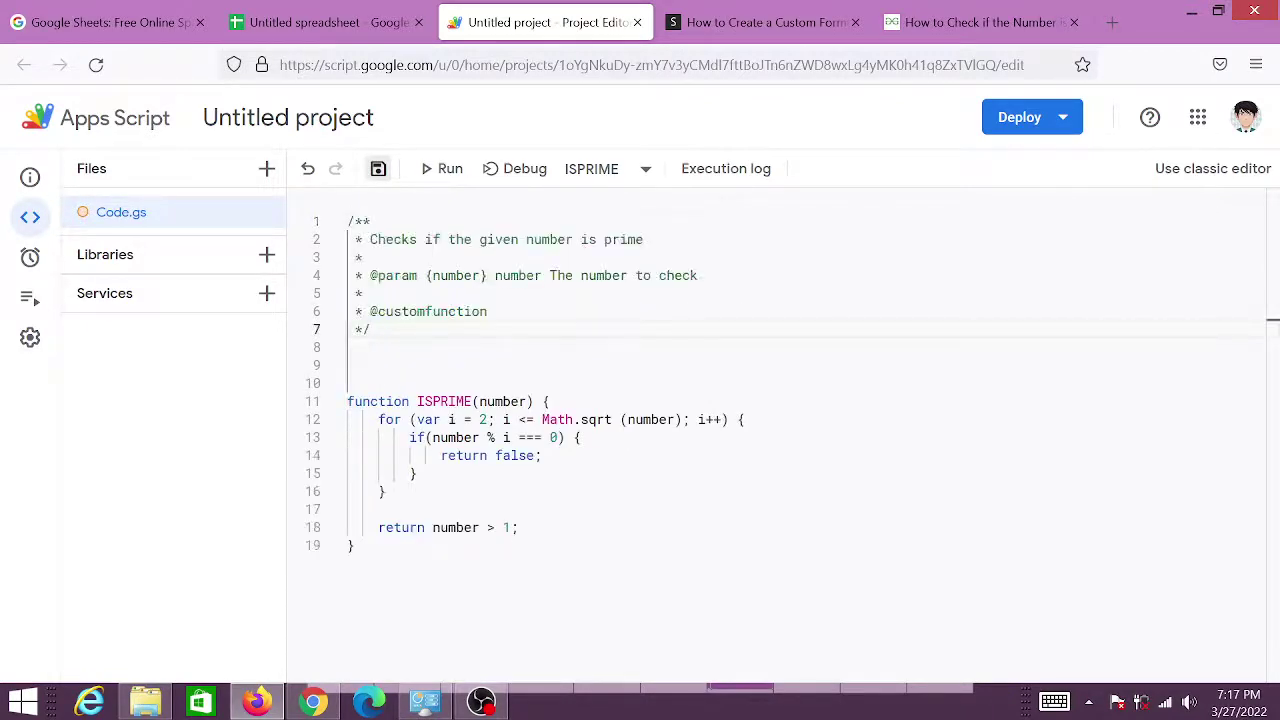
click(644, 239)
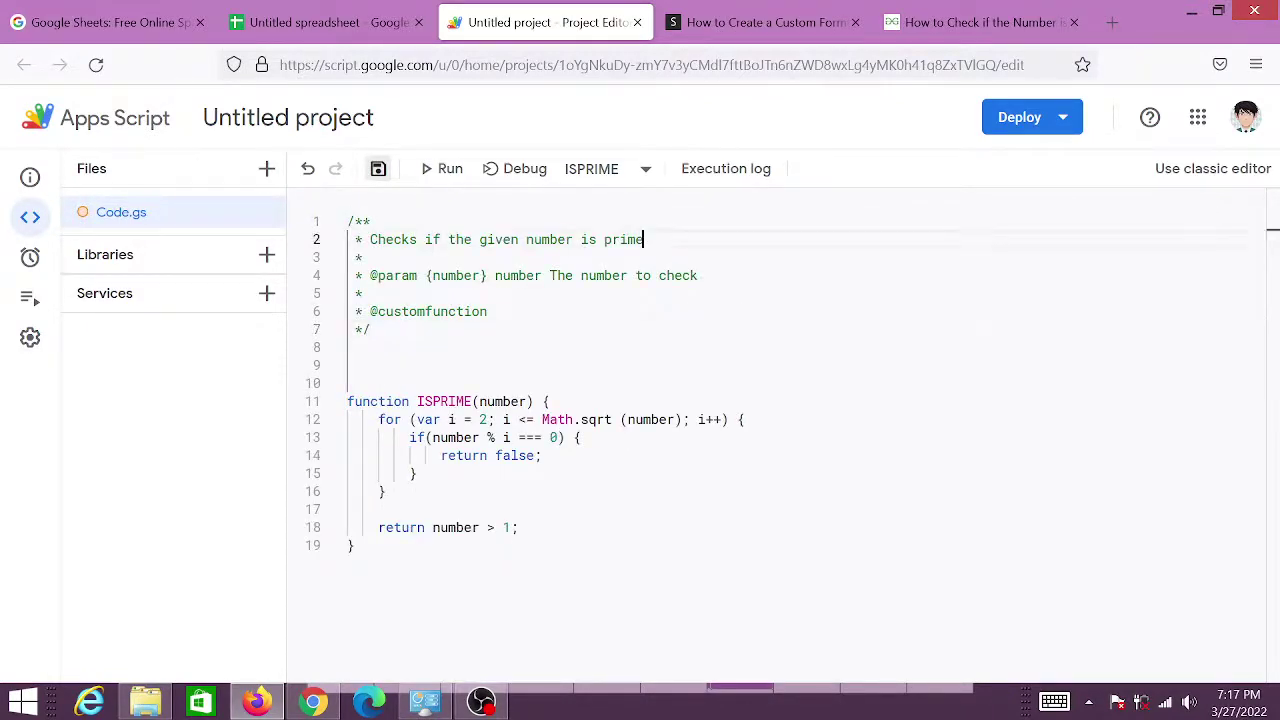
click(378, 170)
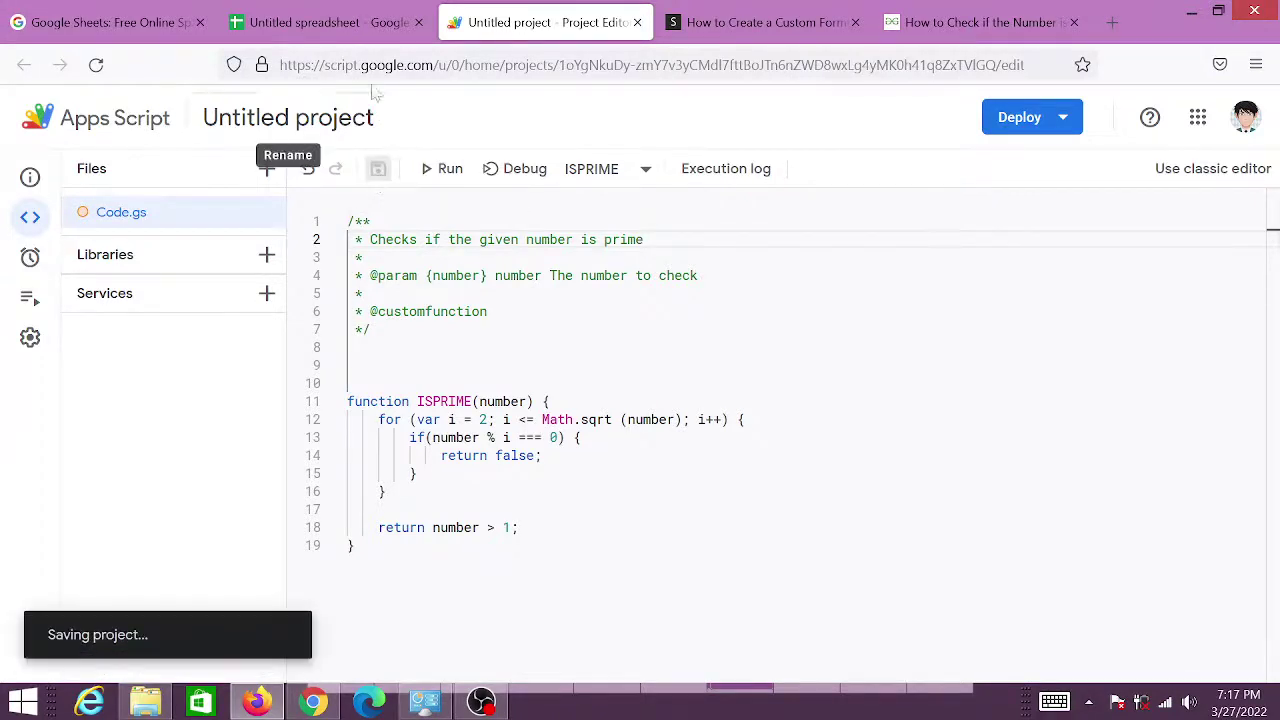
Type =ISPRIME in cell A1 to check its autocomplete suggestion, then return to Apps Script.
click(352, 22)
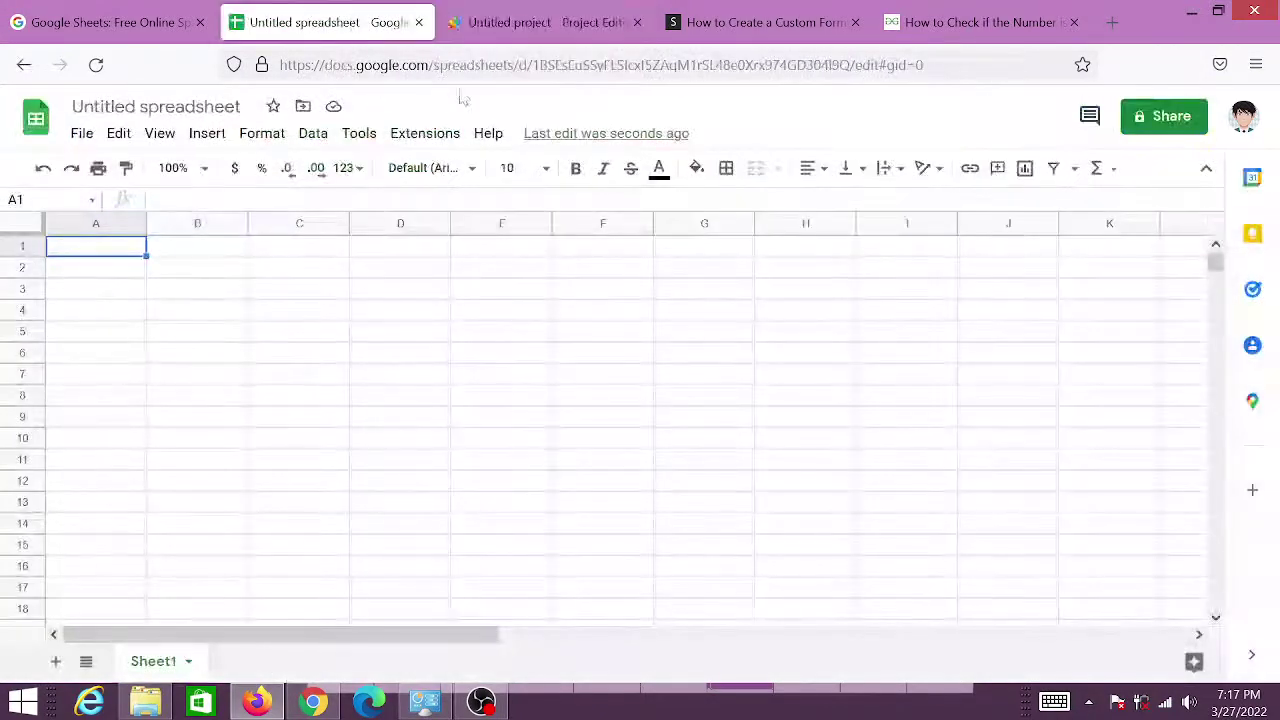
click(122, 268)
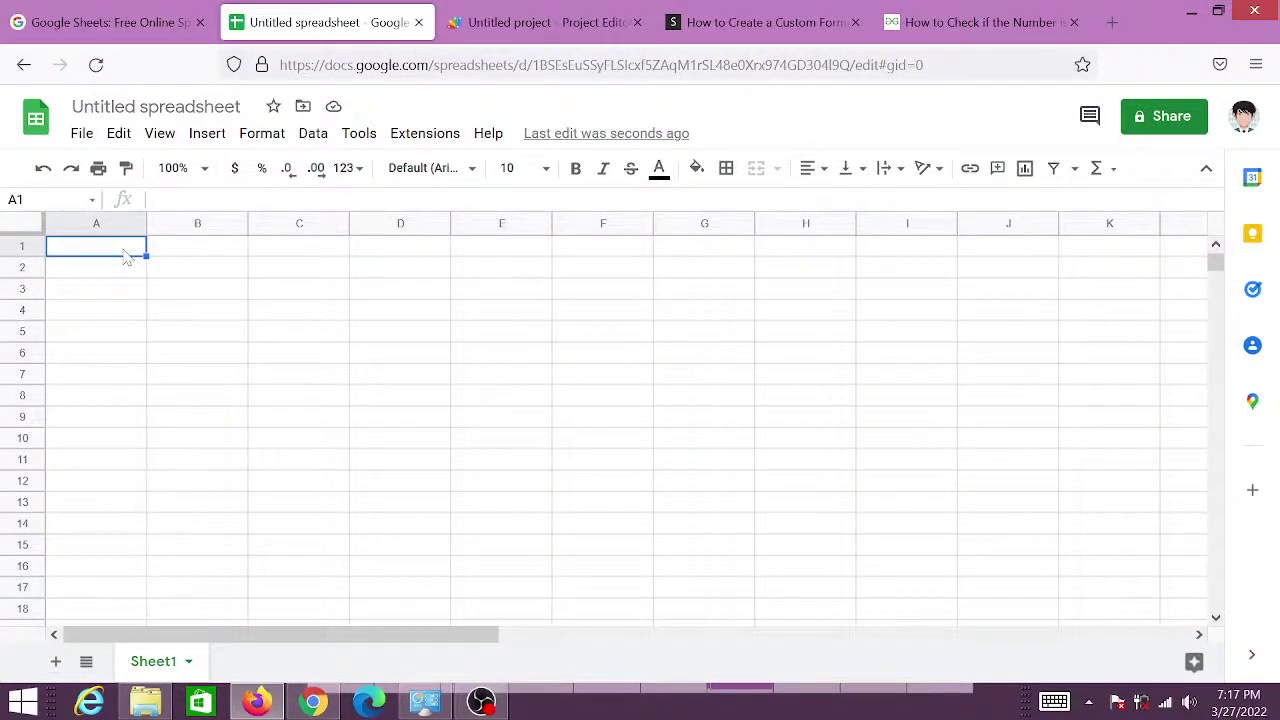
text(=)
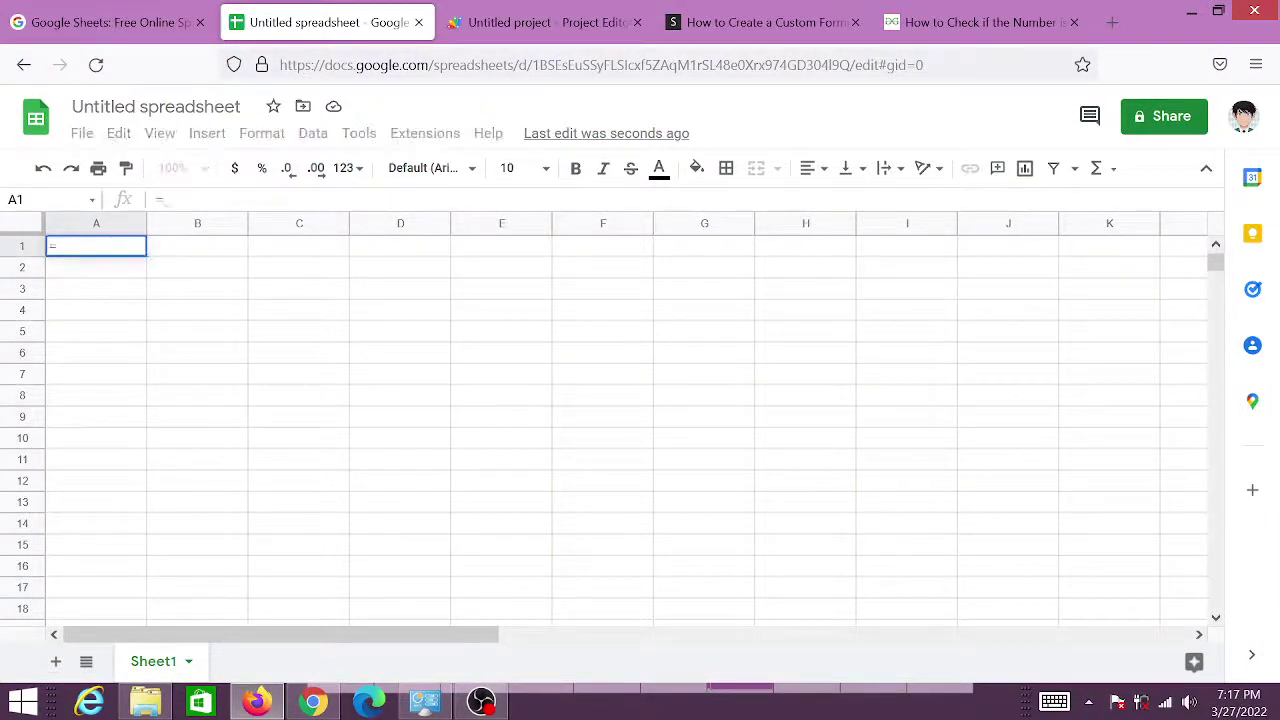
text(ISPR)
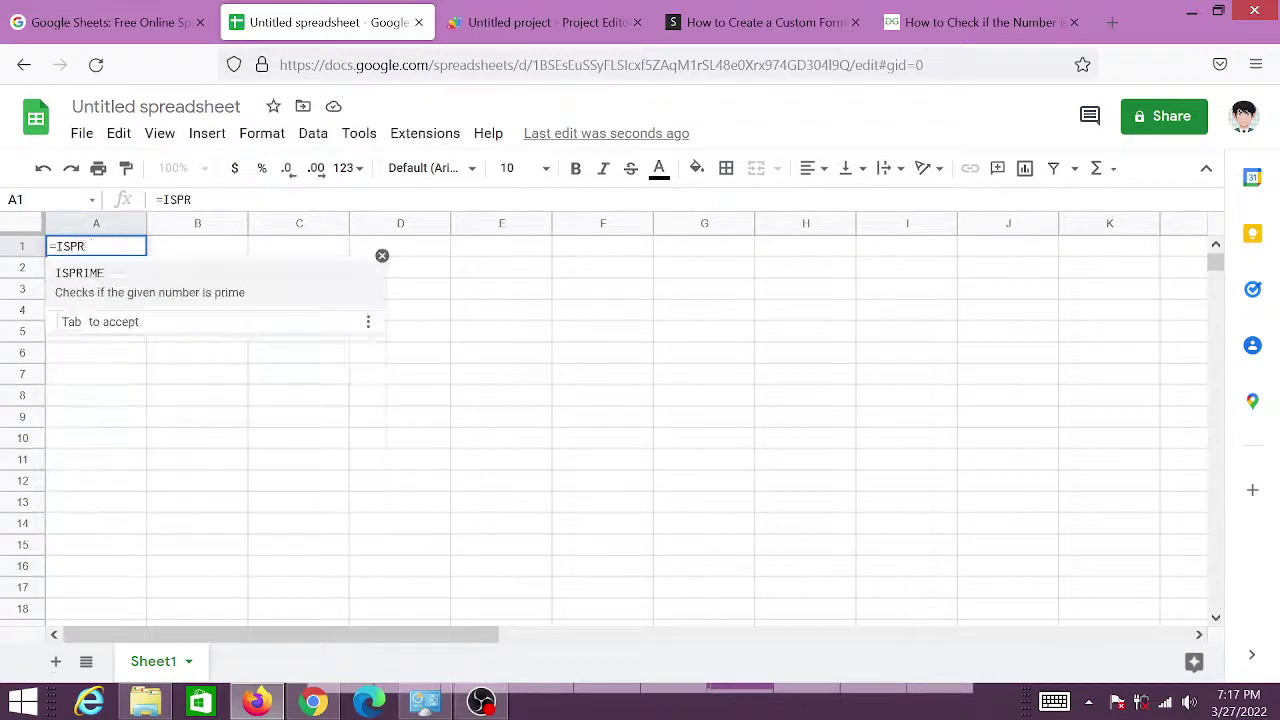
text(IME)
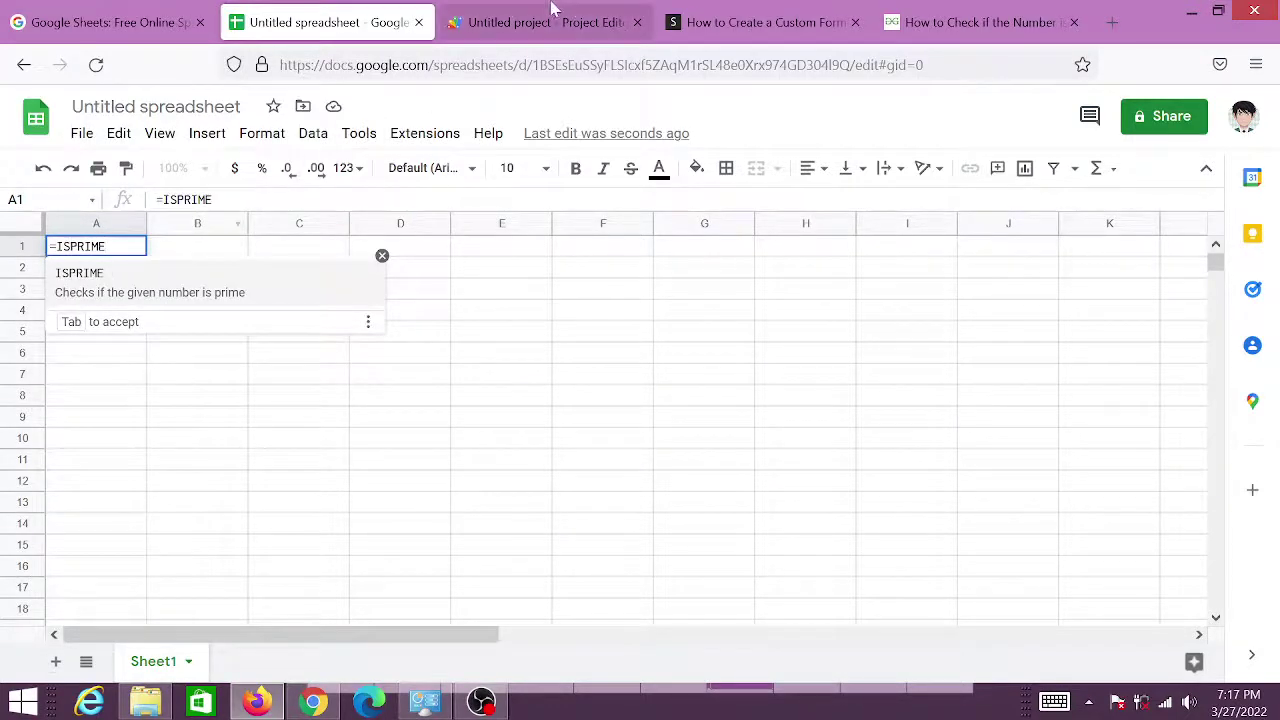
click(550, 20)
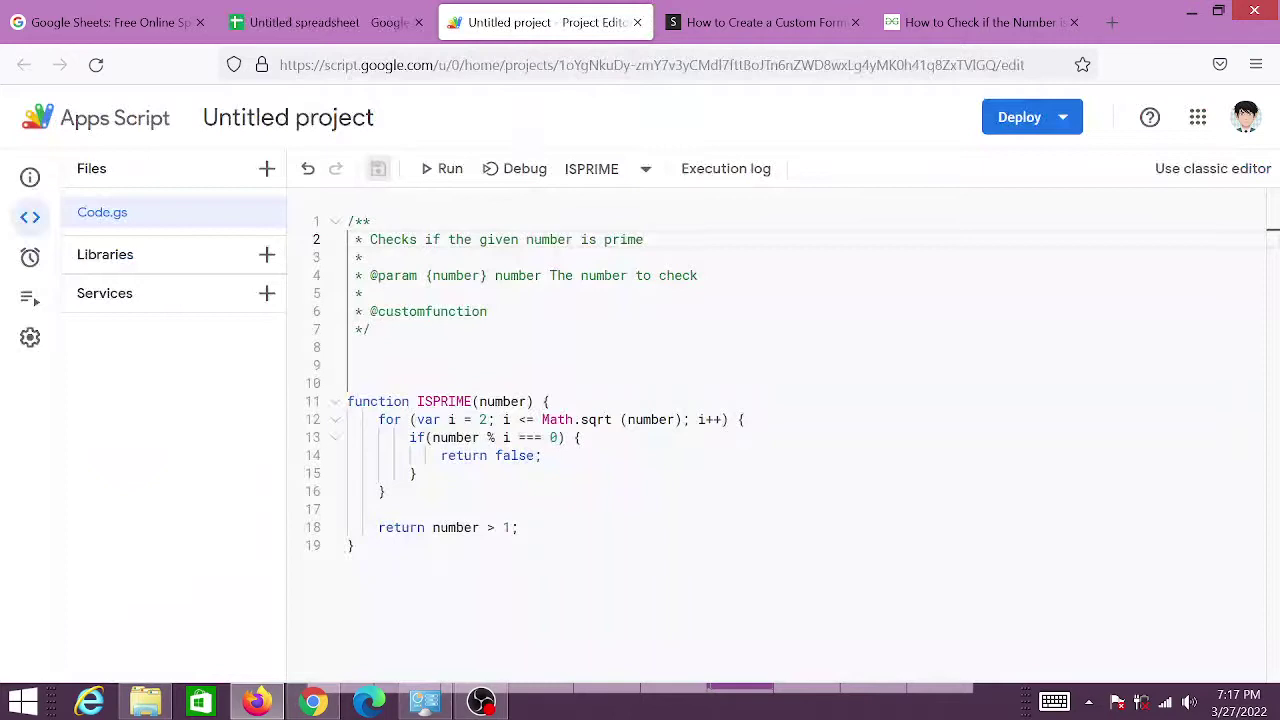
Highlight the ISPRIME name and its line-2 description comment, then return to the spreadsheet.
double_click(466, 401)
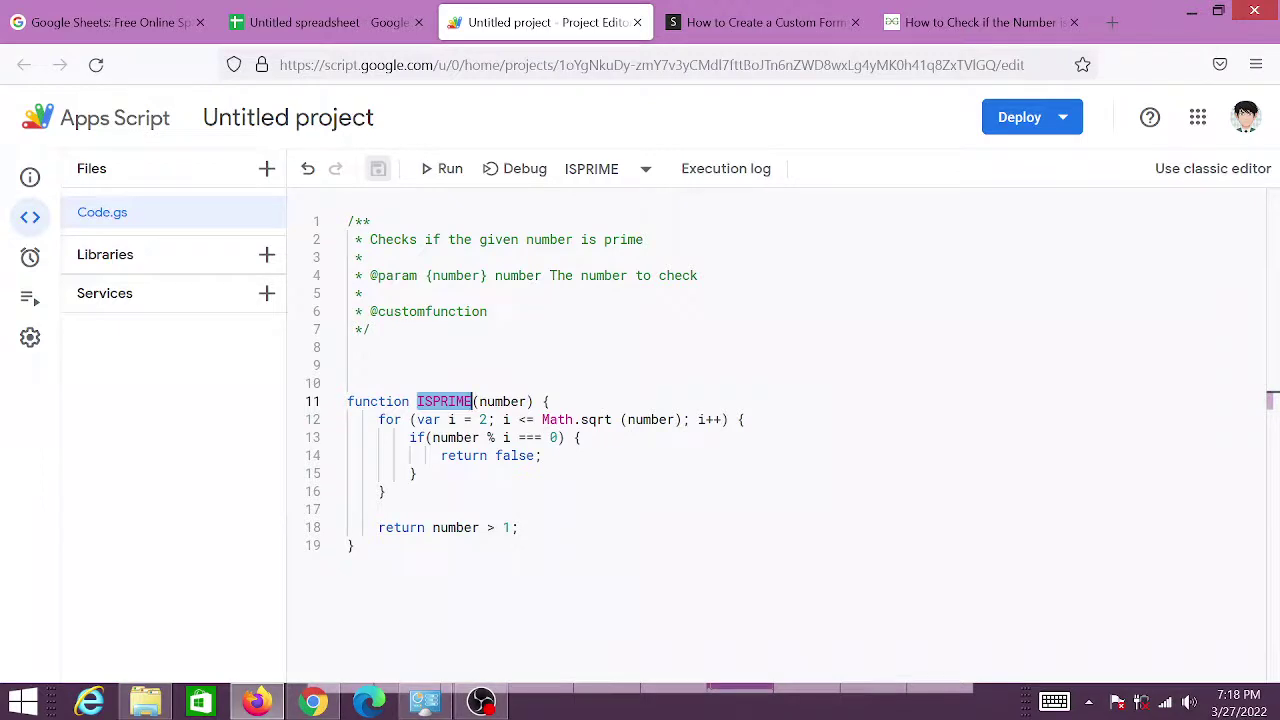
drag(370, 239, 643, 239)
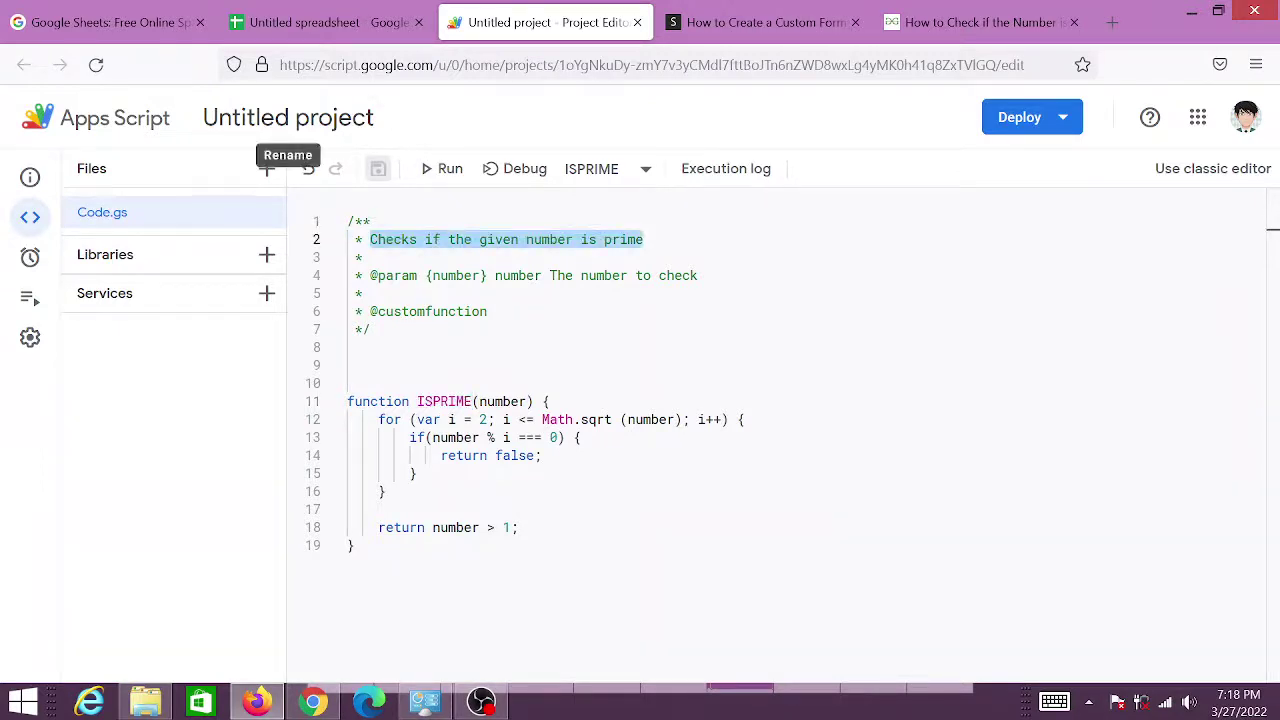
click(305, 22)
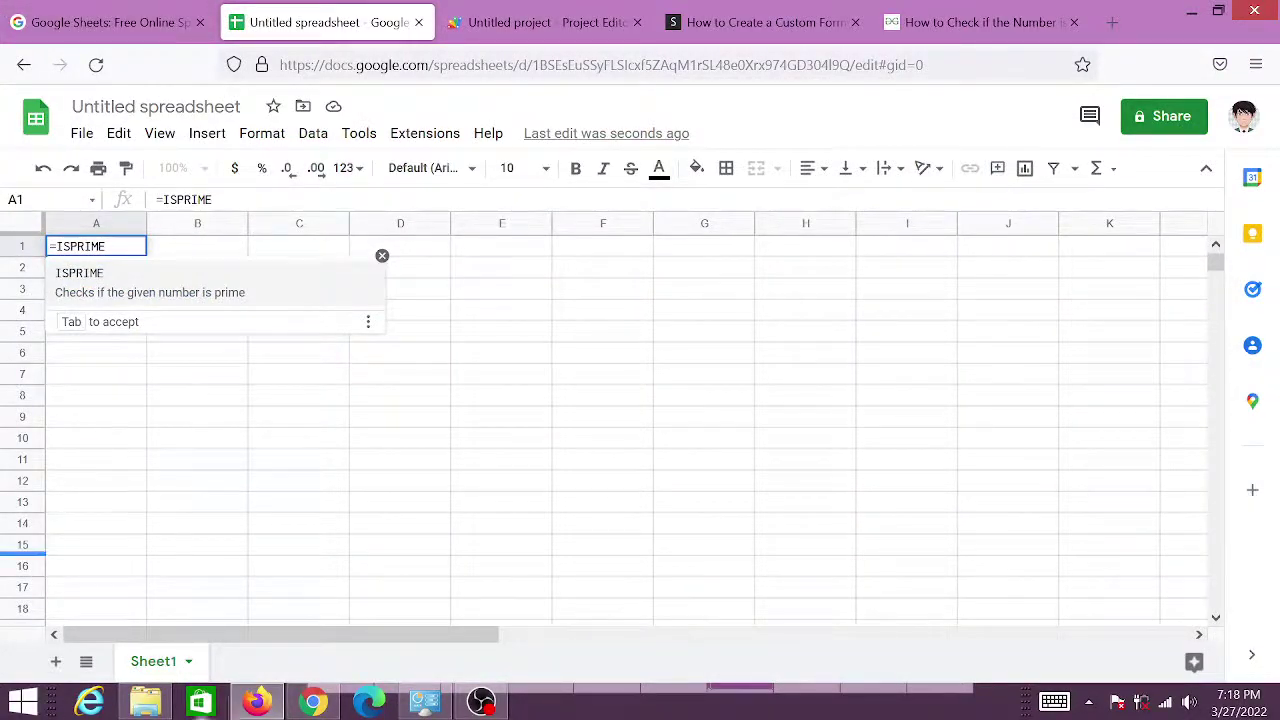
Enter =ISPRIME(3) in cell A1, which returns TRUE.
click(490, 702)
click(1215, 548)
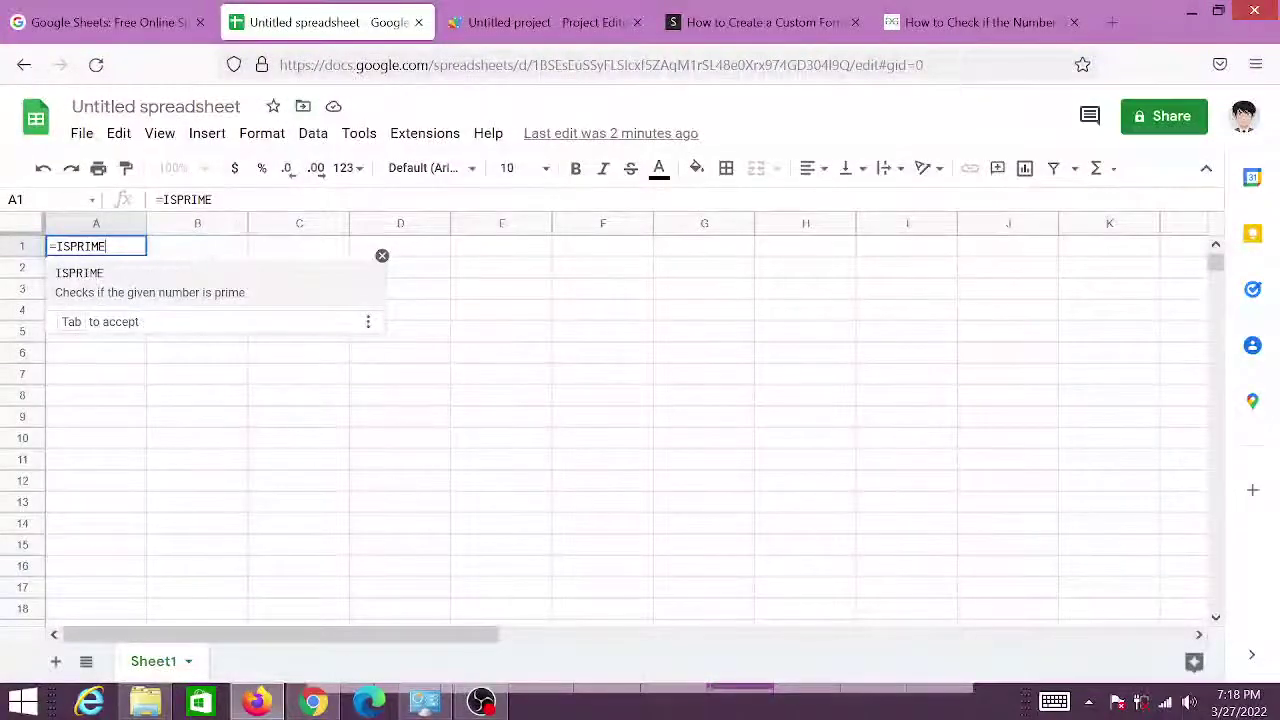
key(Tab)
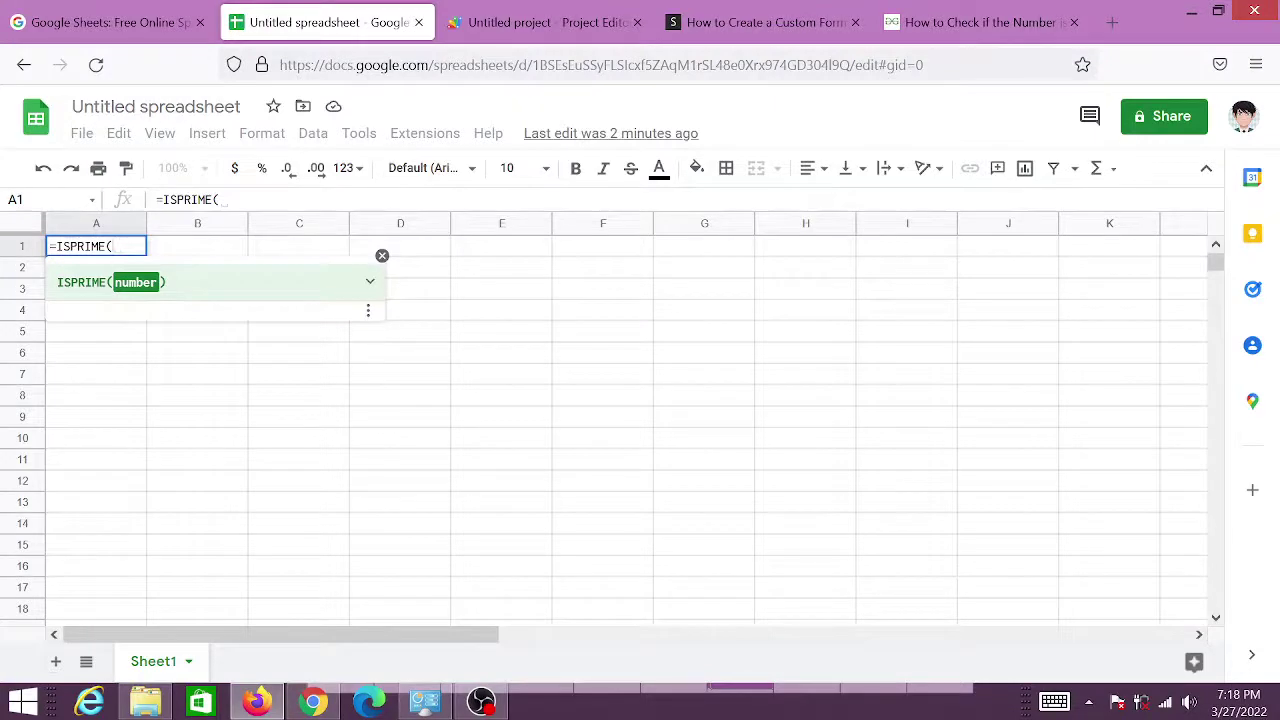
text(3))
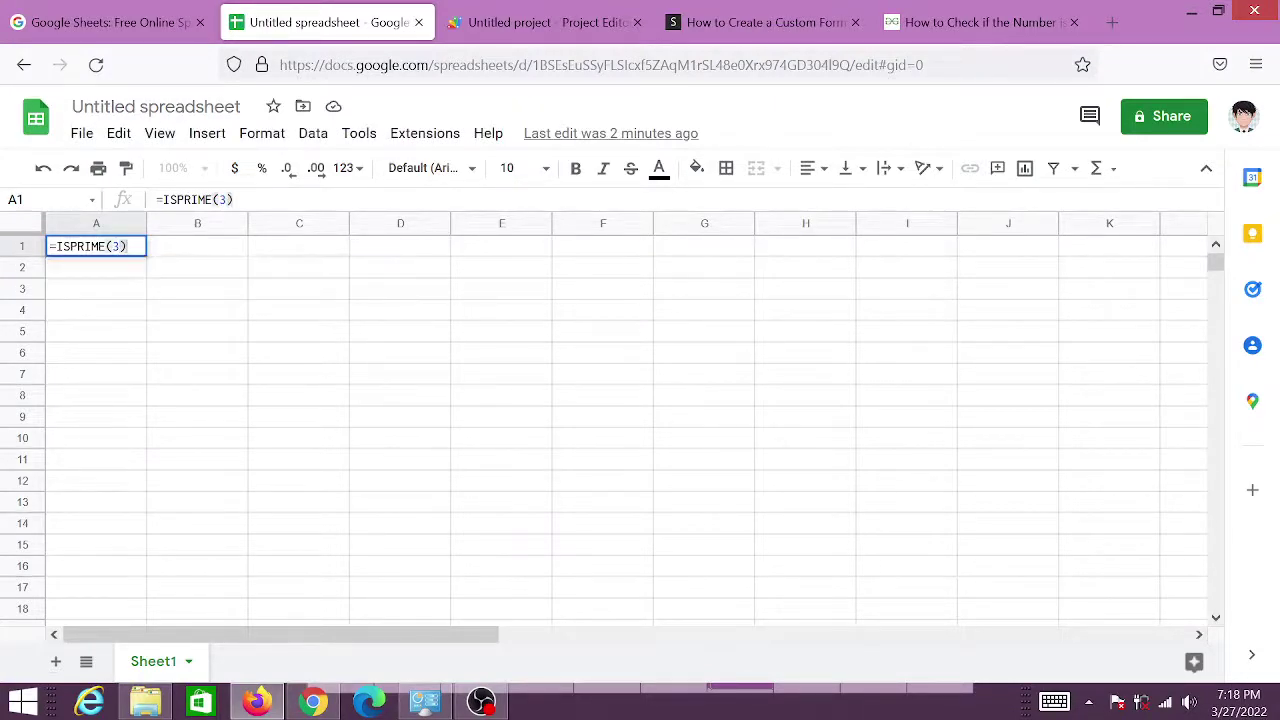
key(Return)
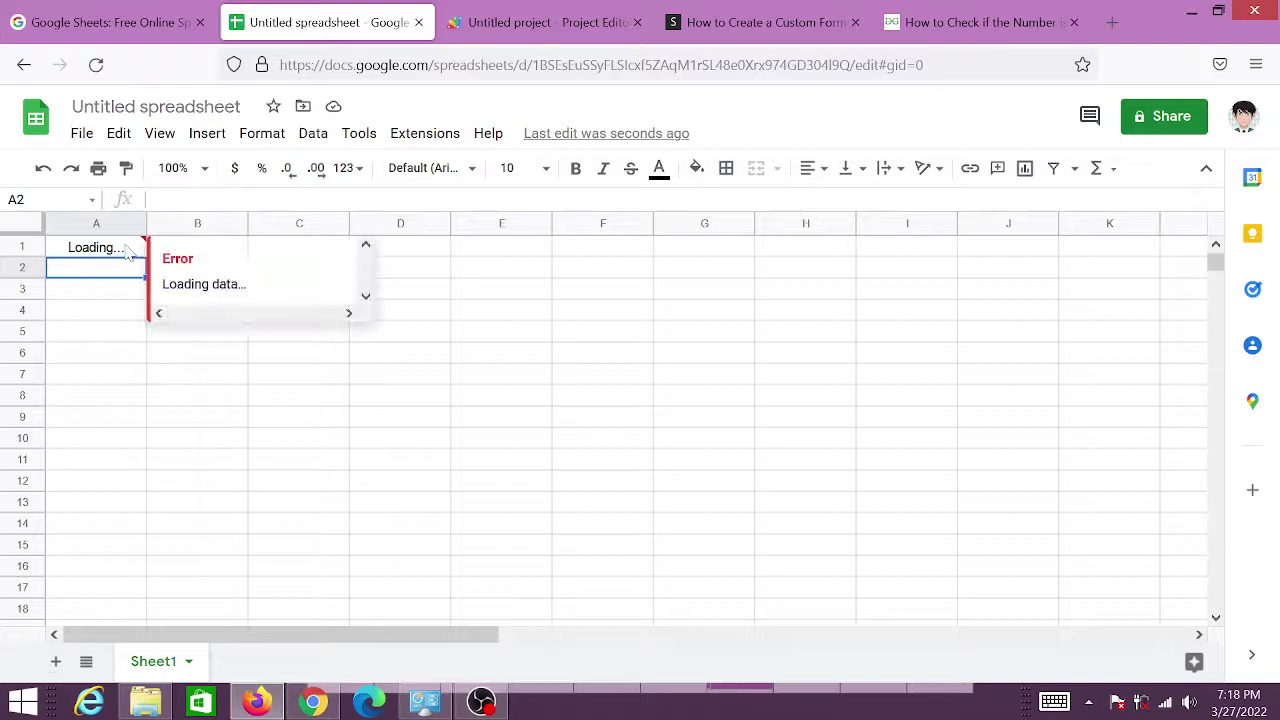
Change A1's ISPRIME argument to 49 so the formula returns FALSE.
click(125, 250)
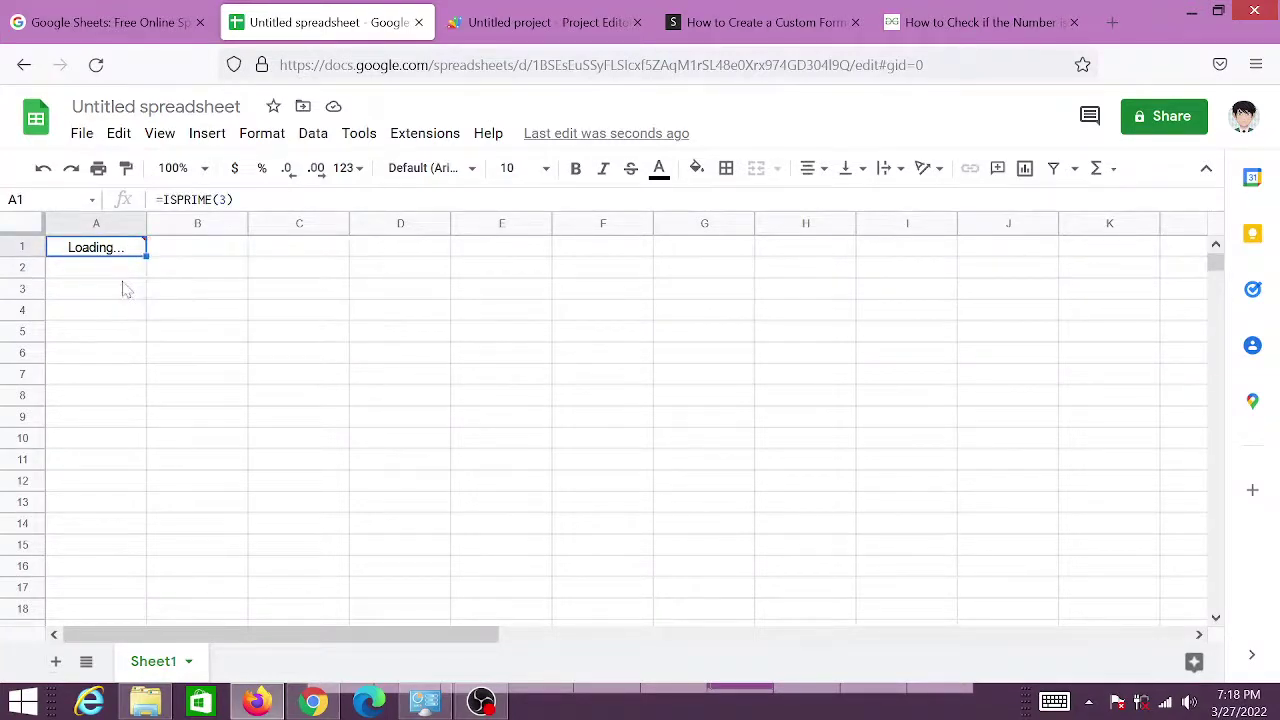
click(131, 266)
key(F2)
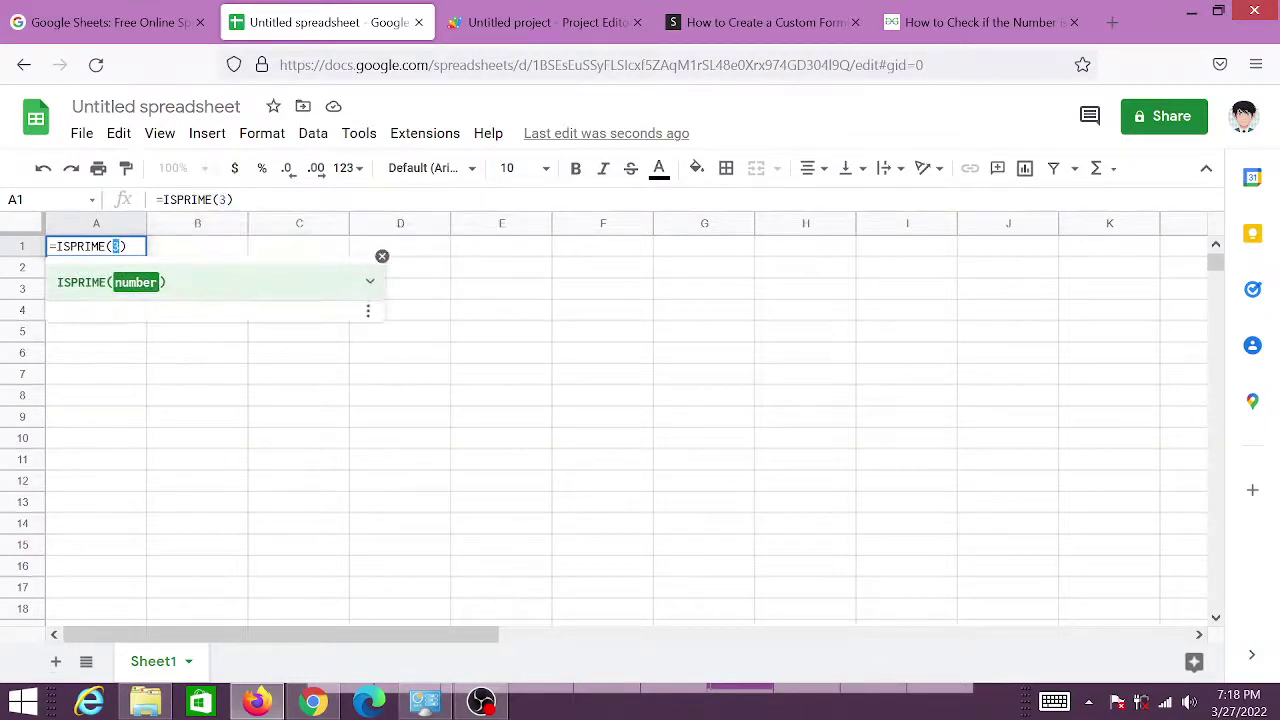
text(49)
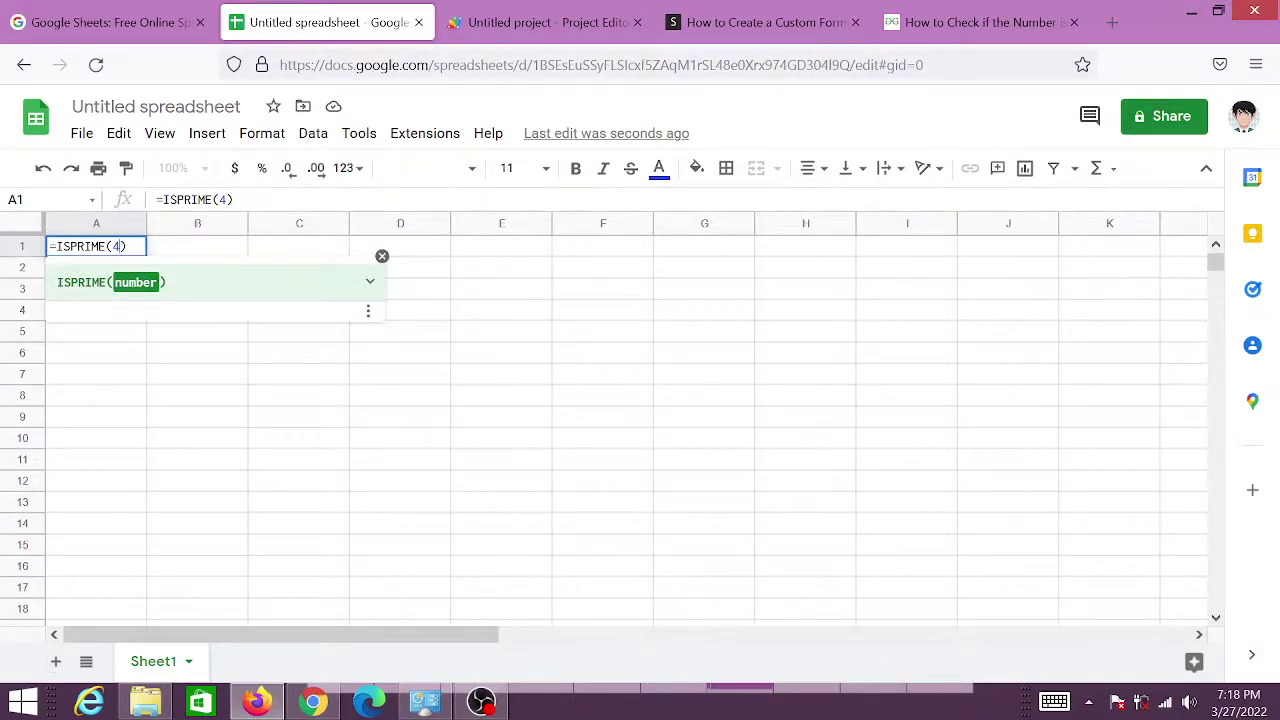
click(178, 254)
click(113, 252)
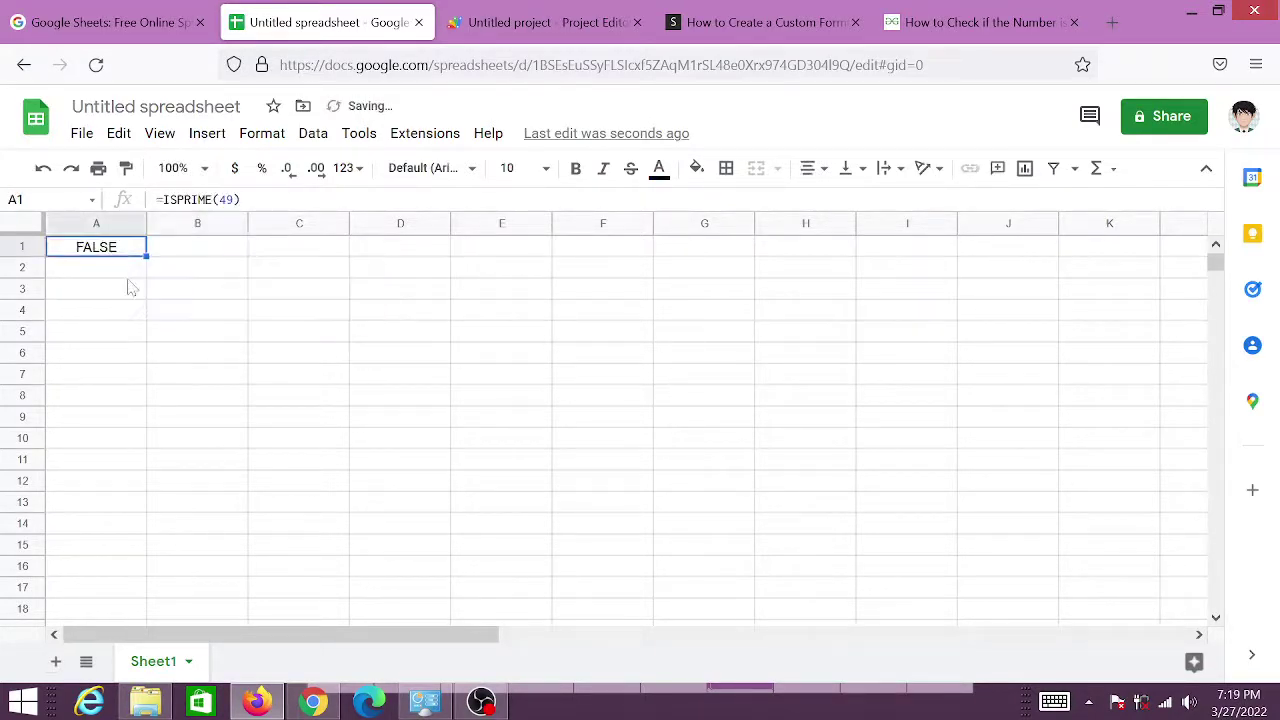
key(F2)
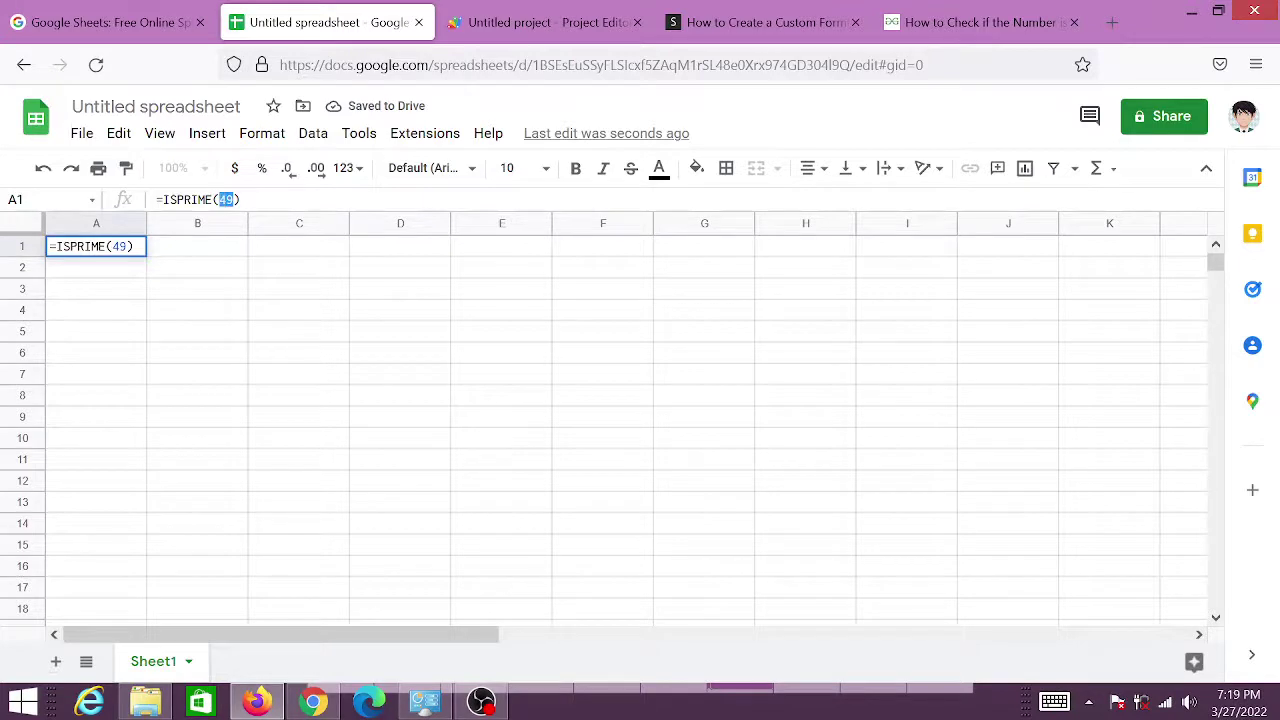
click(143, 318)
click(104, 257)
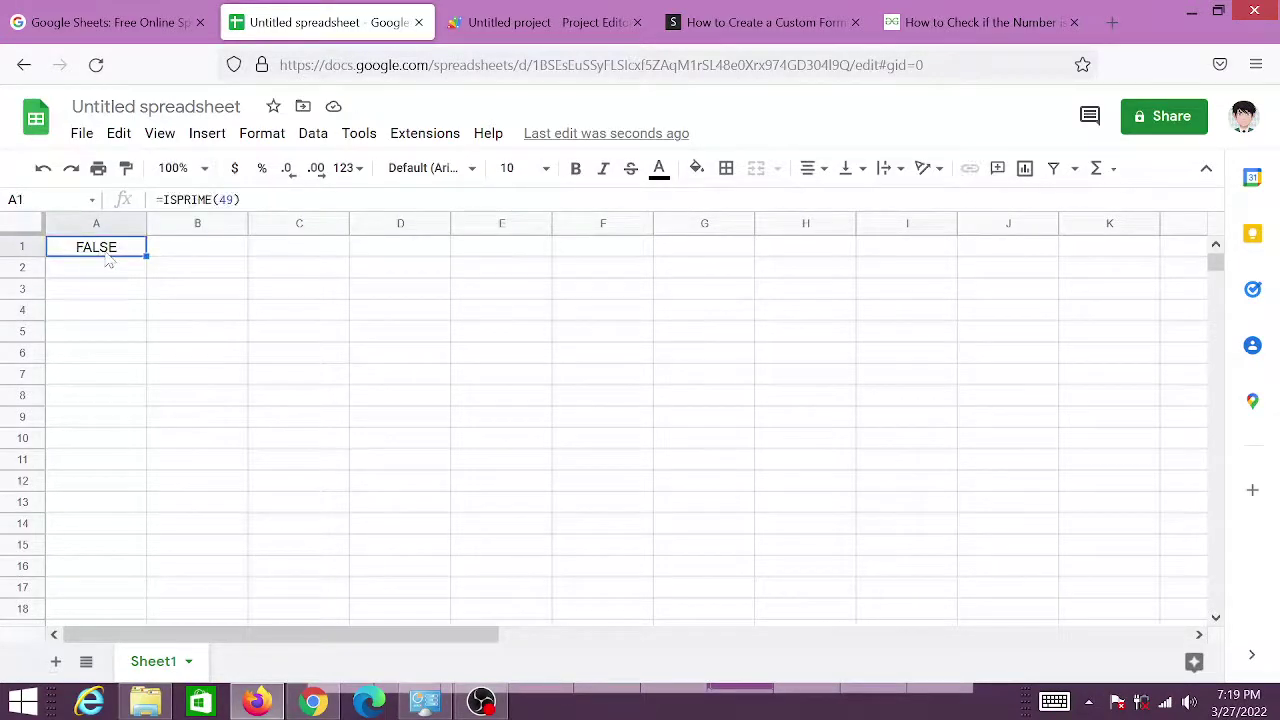
Enter 15, 7, 13 and 27 into cells A1 through A4.
text(15)
key(Return)
text(3)
key(Return)
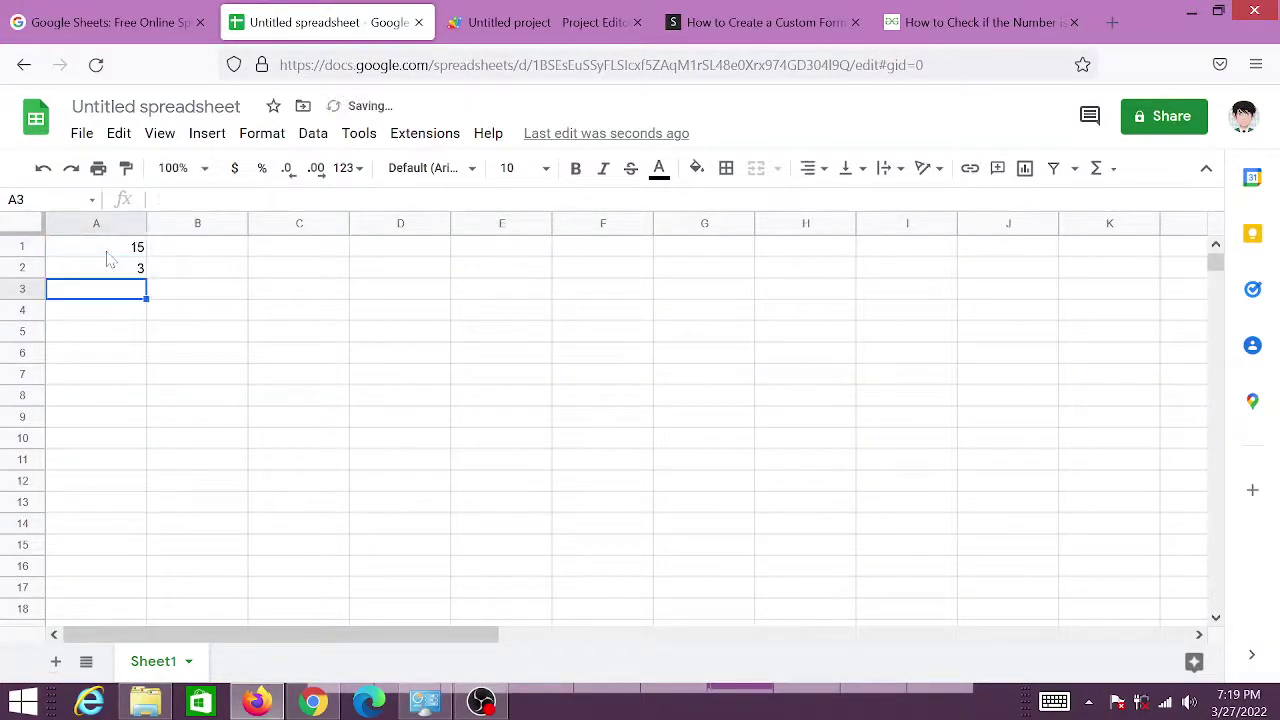
click(110, 260)
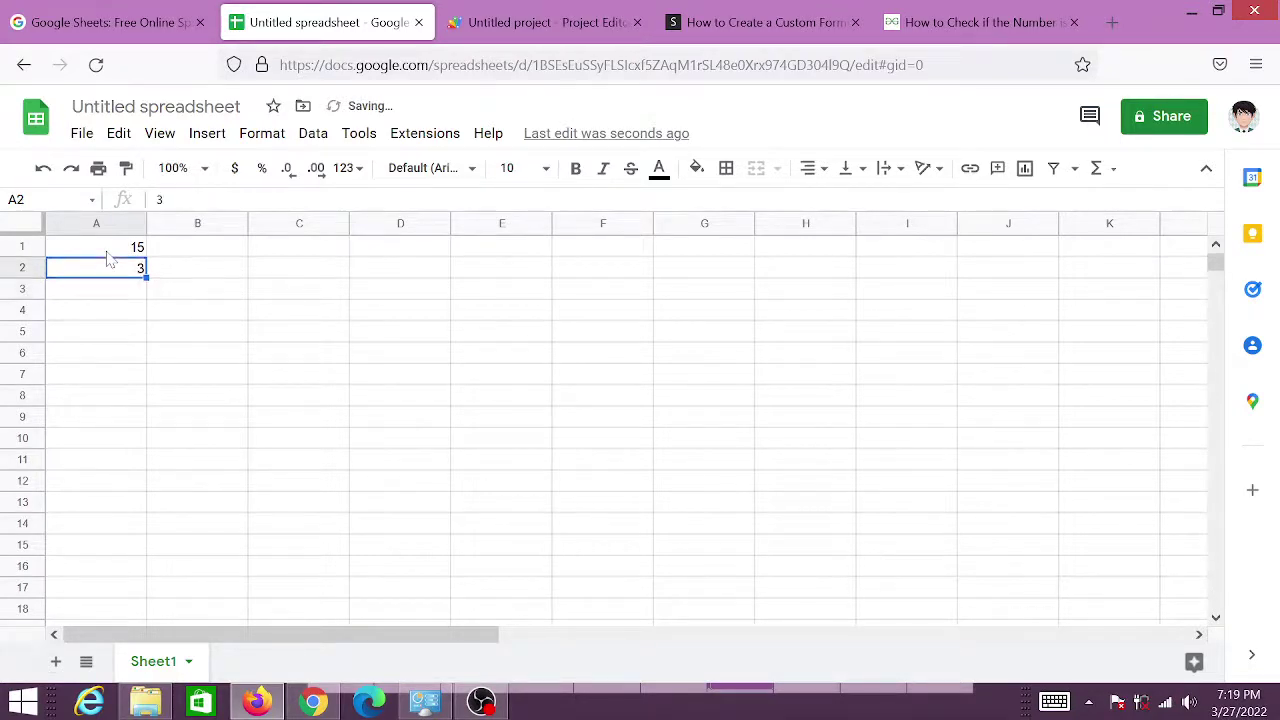
text(7)
key(Return)
text(1)
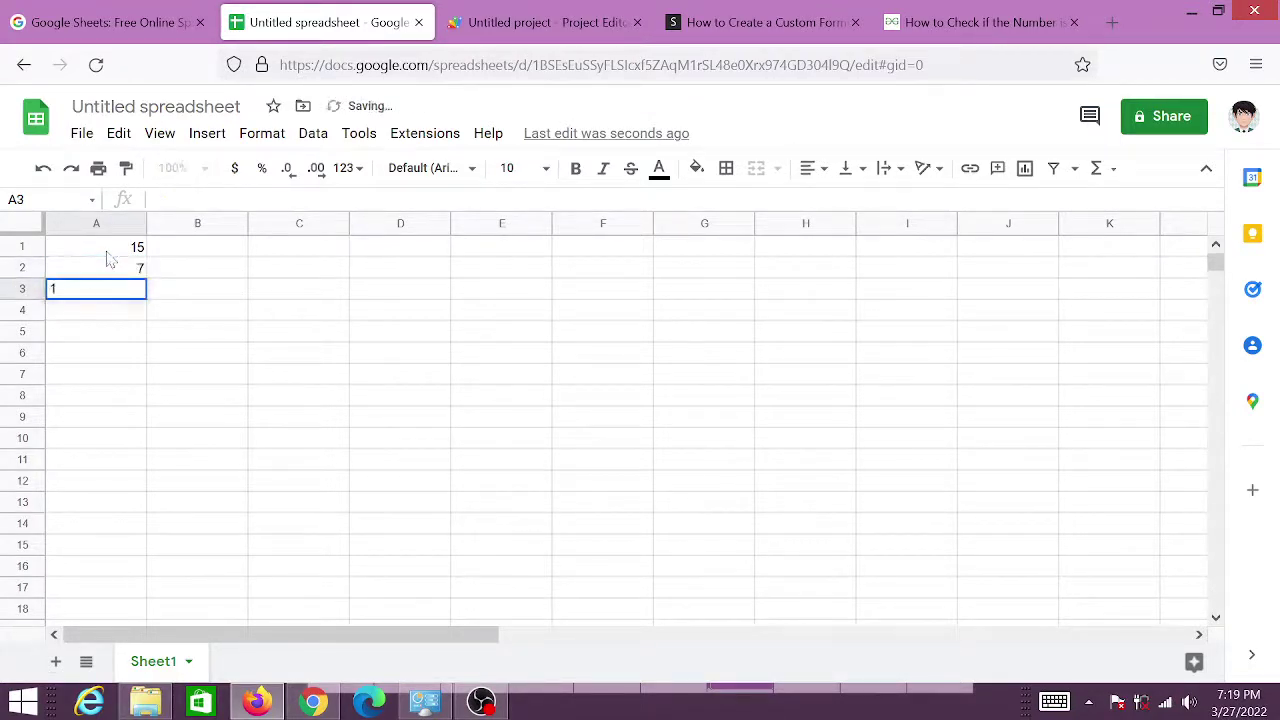
text(3)
key(Return)
text(27)
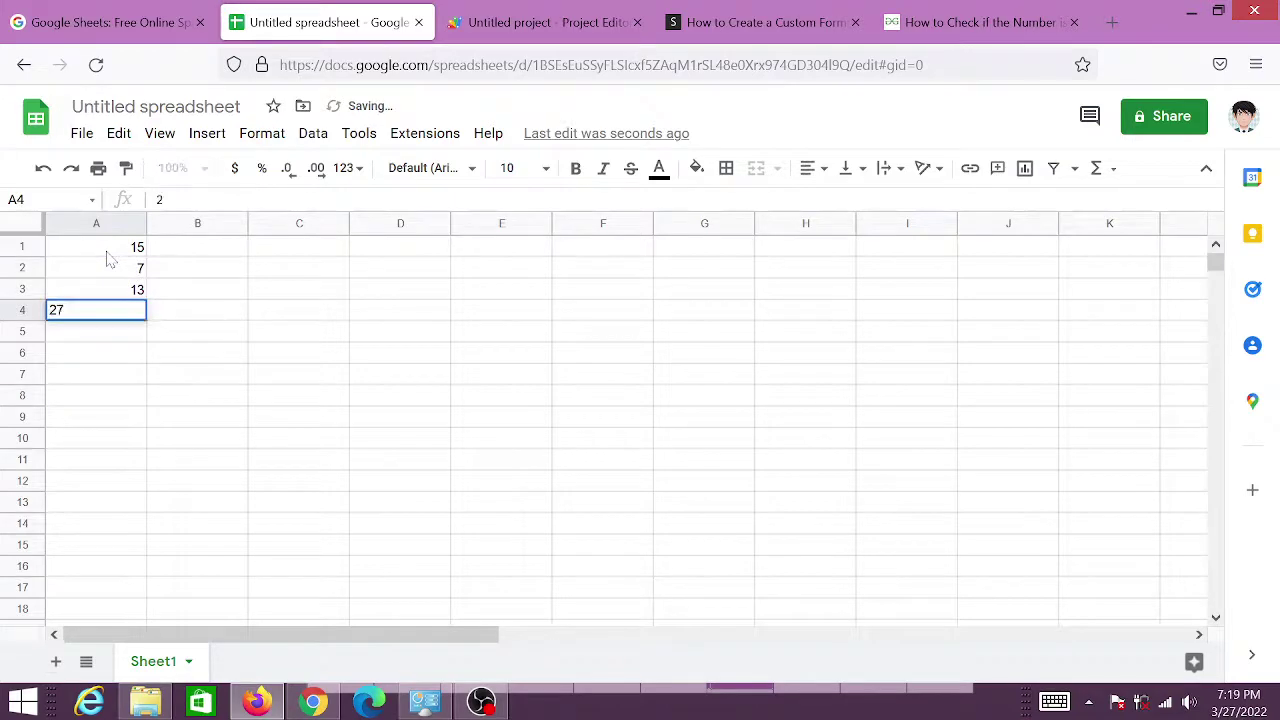
key(Return)
Enter =ISPRIME(A1) in B1, returning FALSE for 15.
click(185, 250)
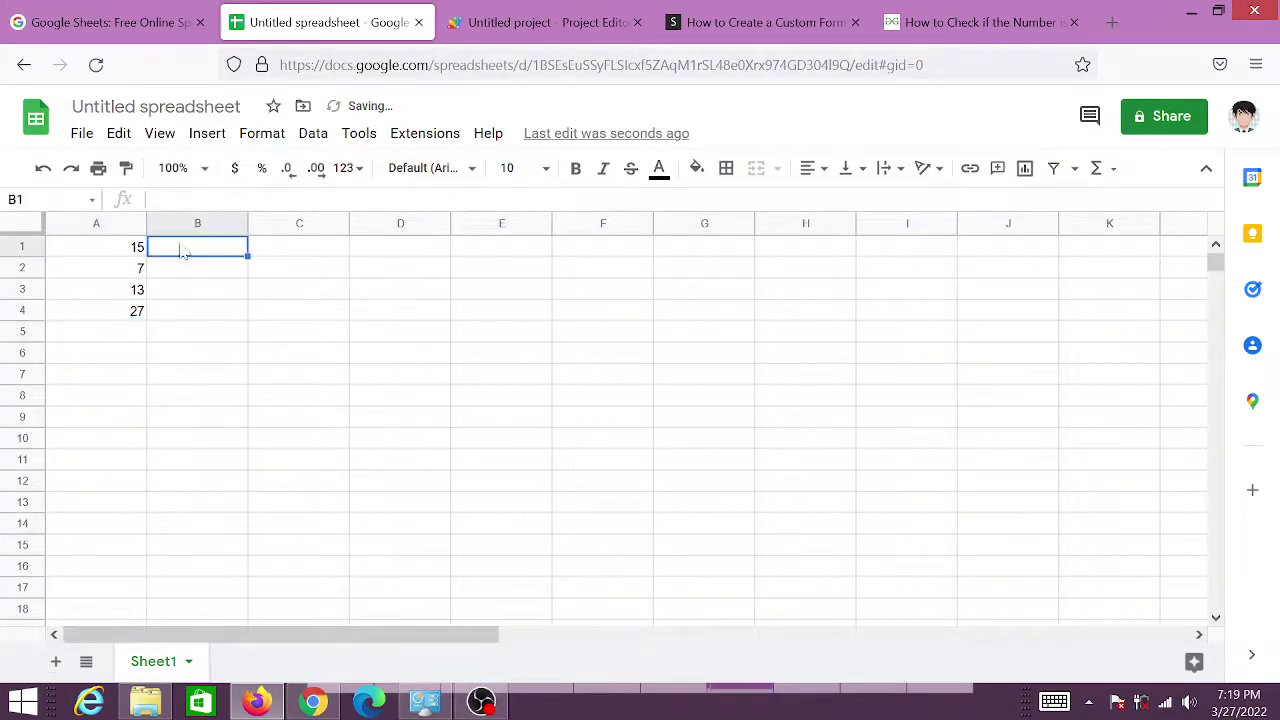
click(481, 703)
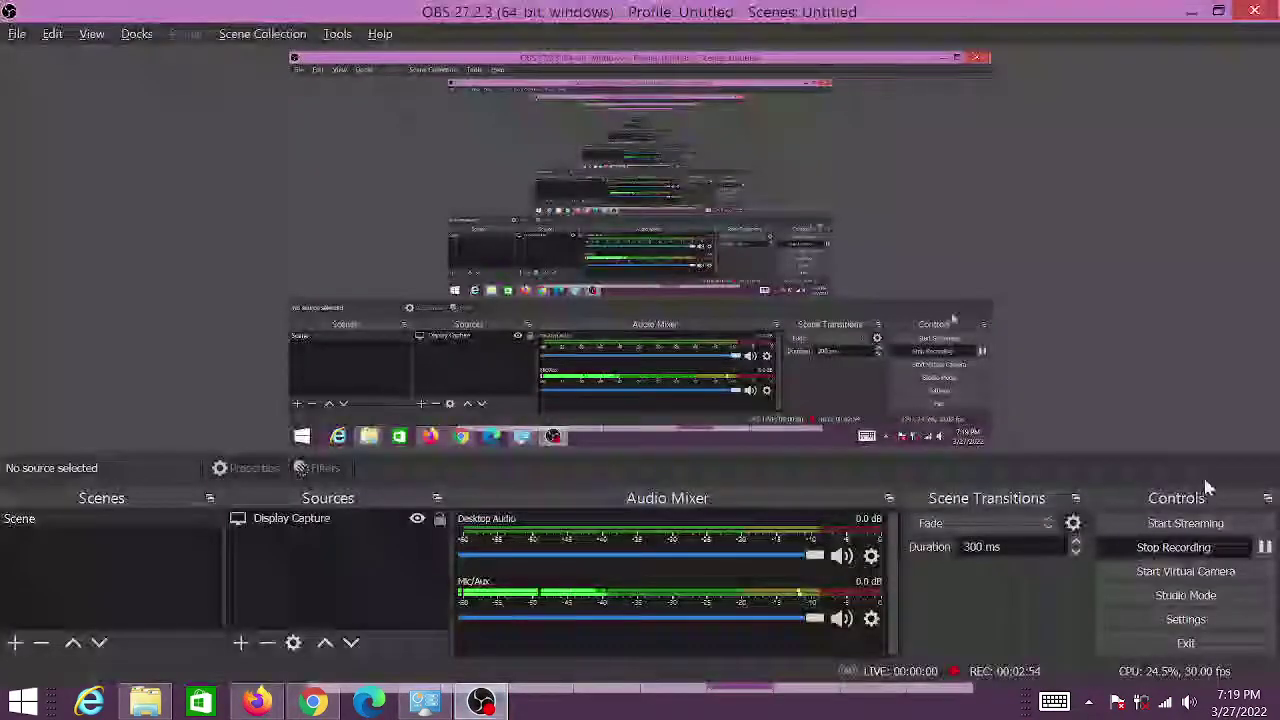
click(1191, 12)
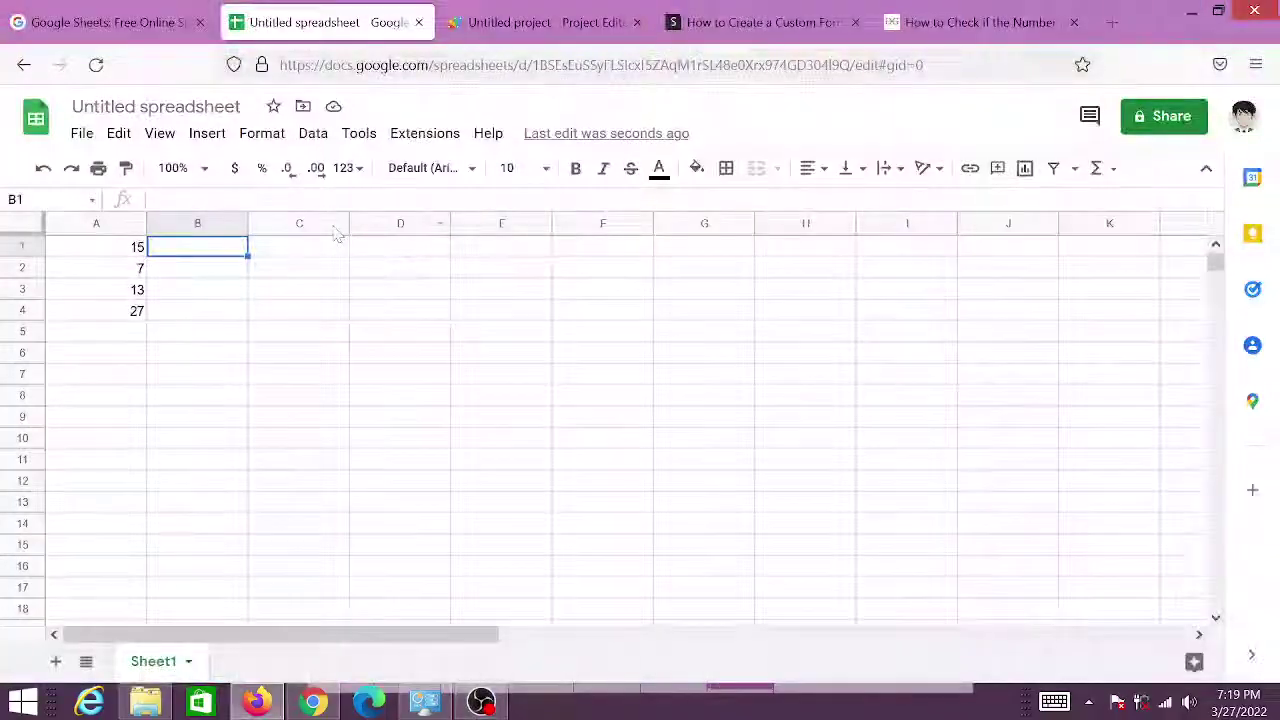
text(=)
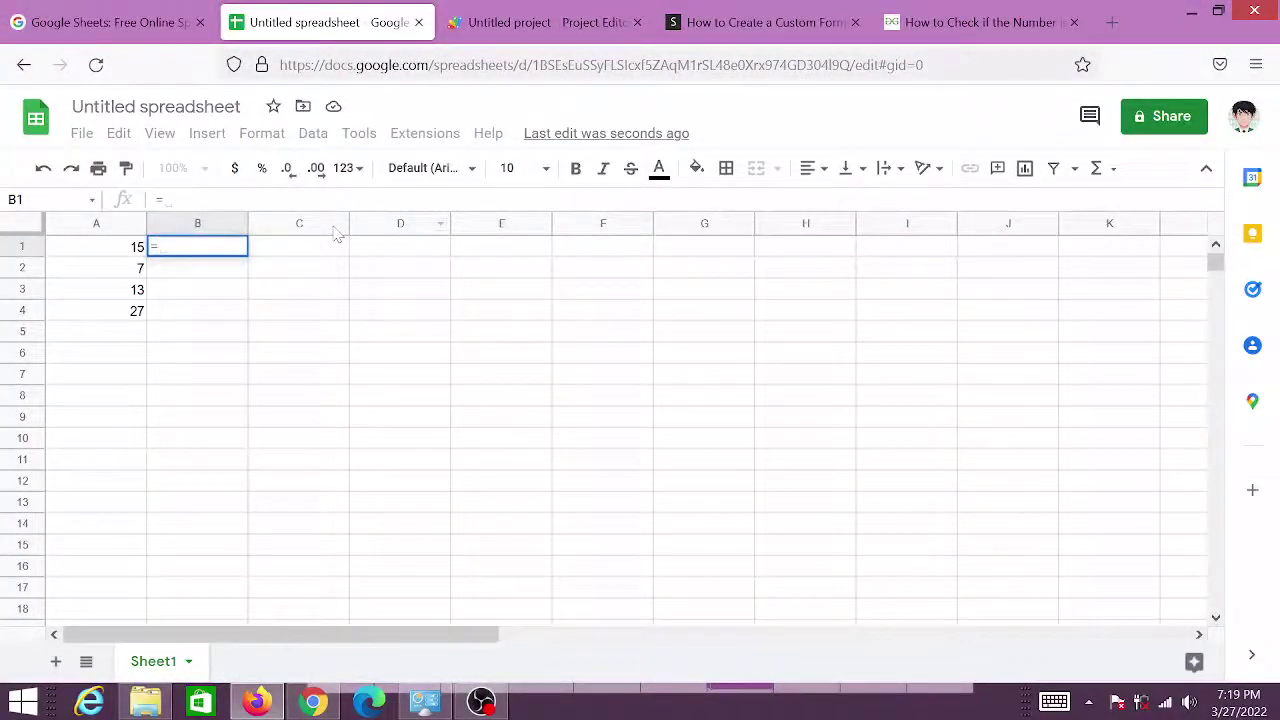
text(US)
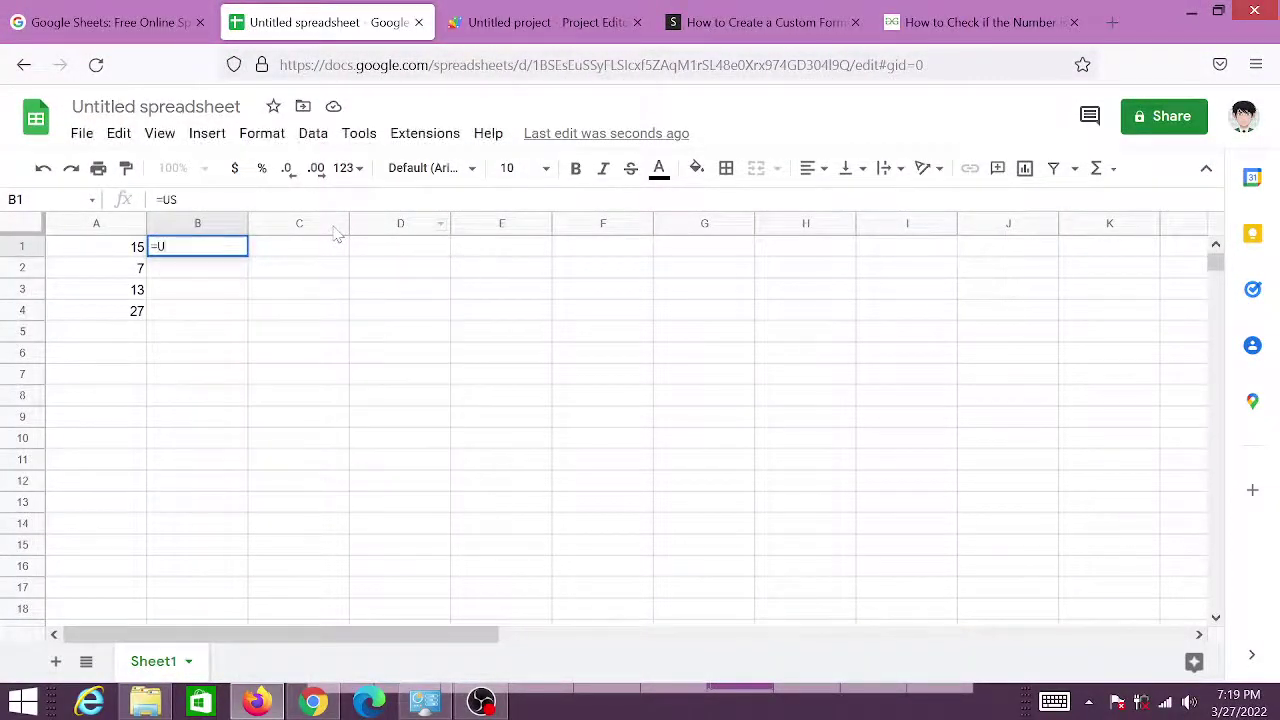
key(BackSpace)
key(BackSpace)
text(ISPRI)
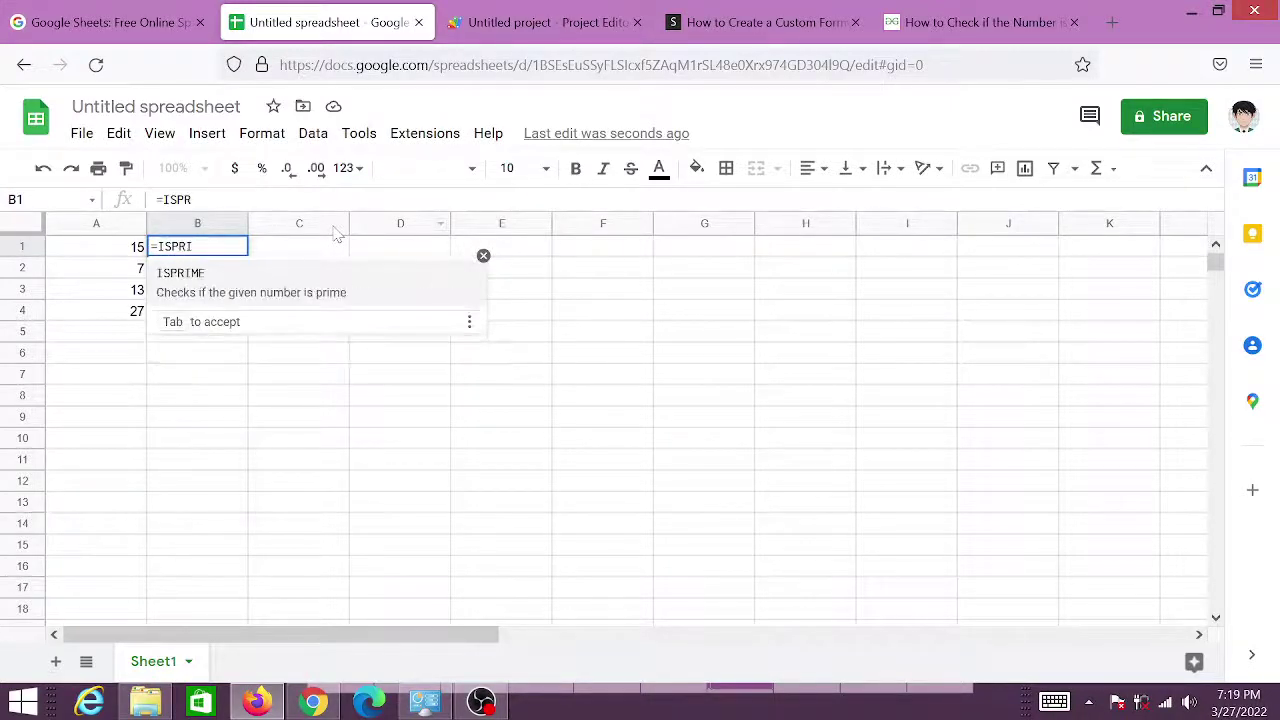
text(ME()
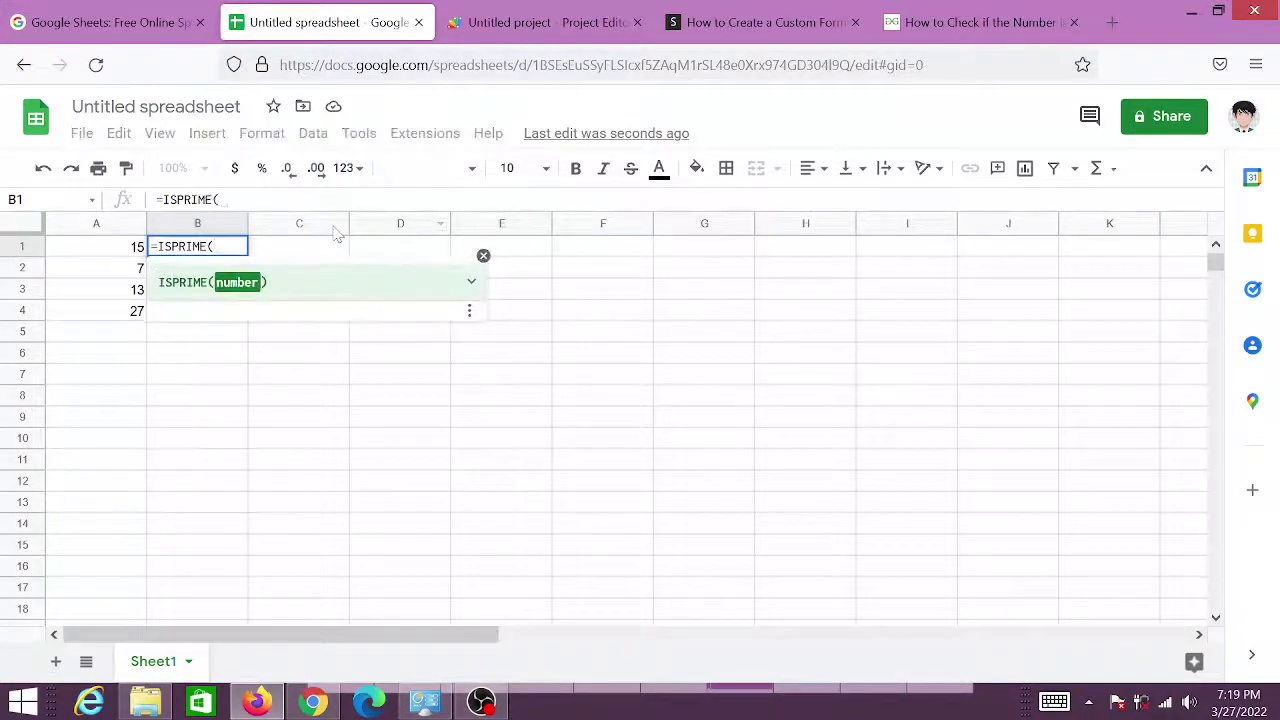
click(90, 252)
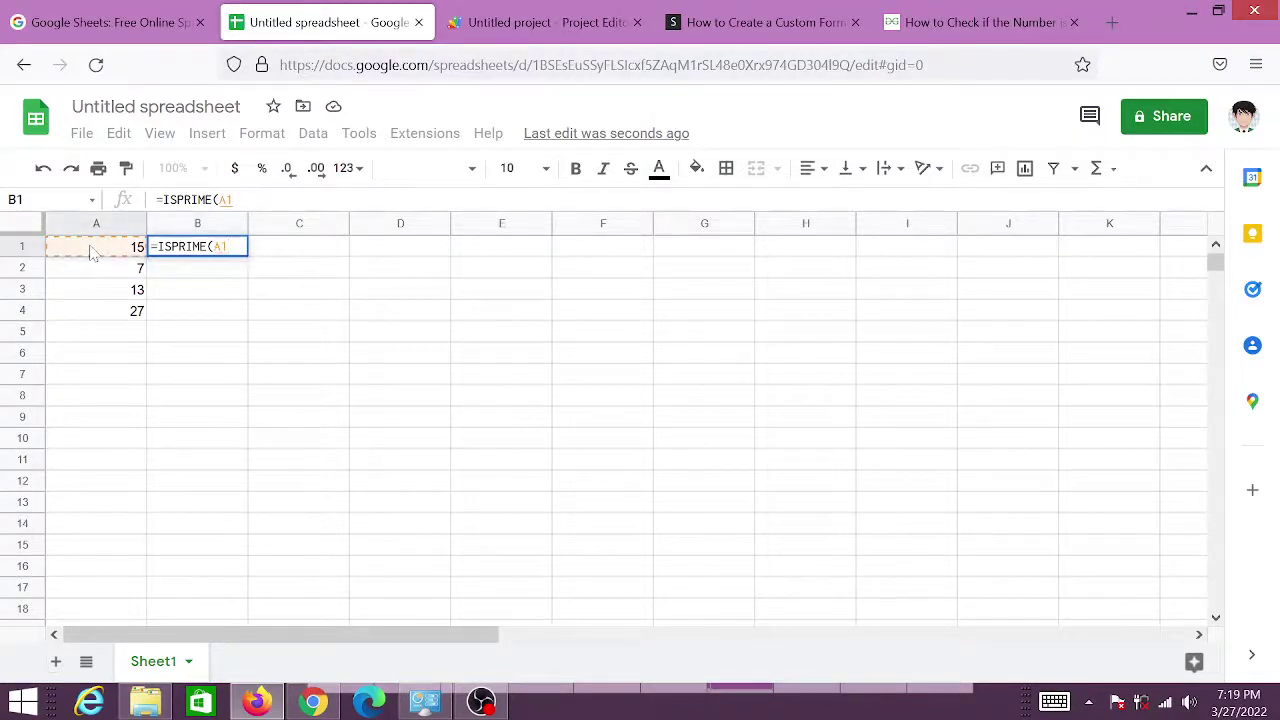
text())
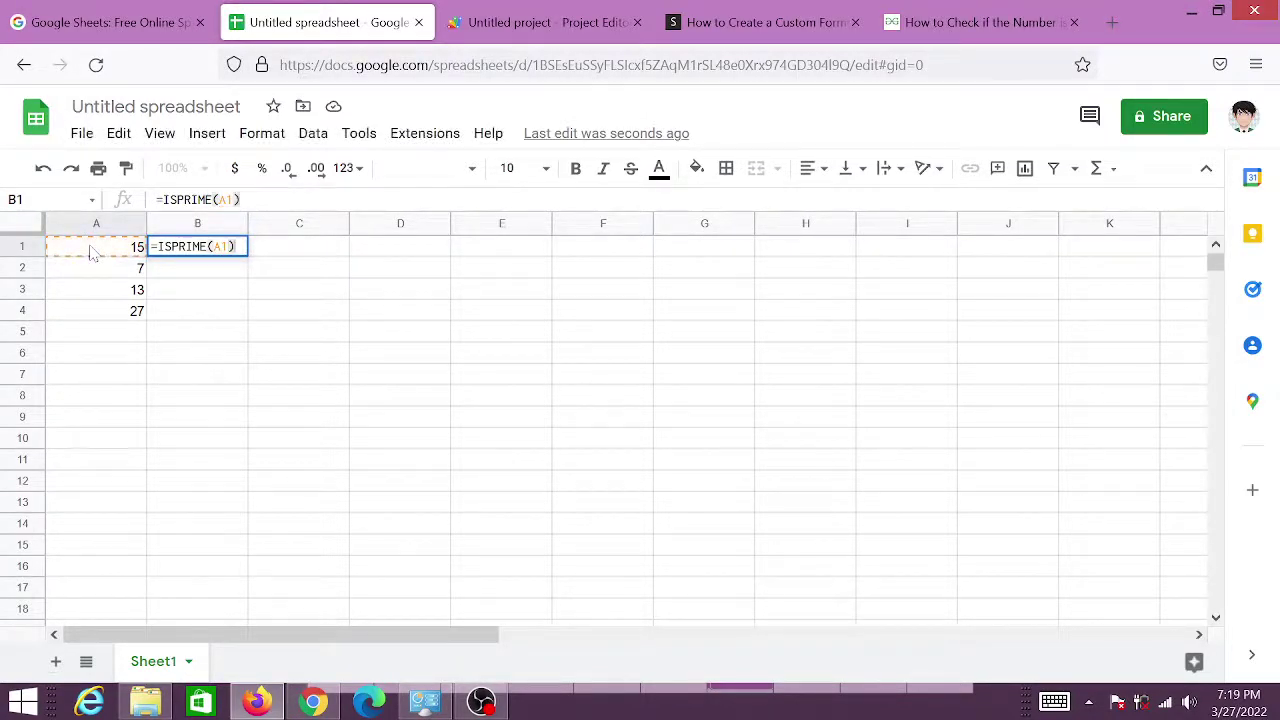
key(Return)
Fill the ISPRIME formula from B1 down to B4 beside 15, 7, 13 and 27.
click(240, 250)
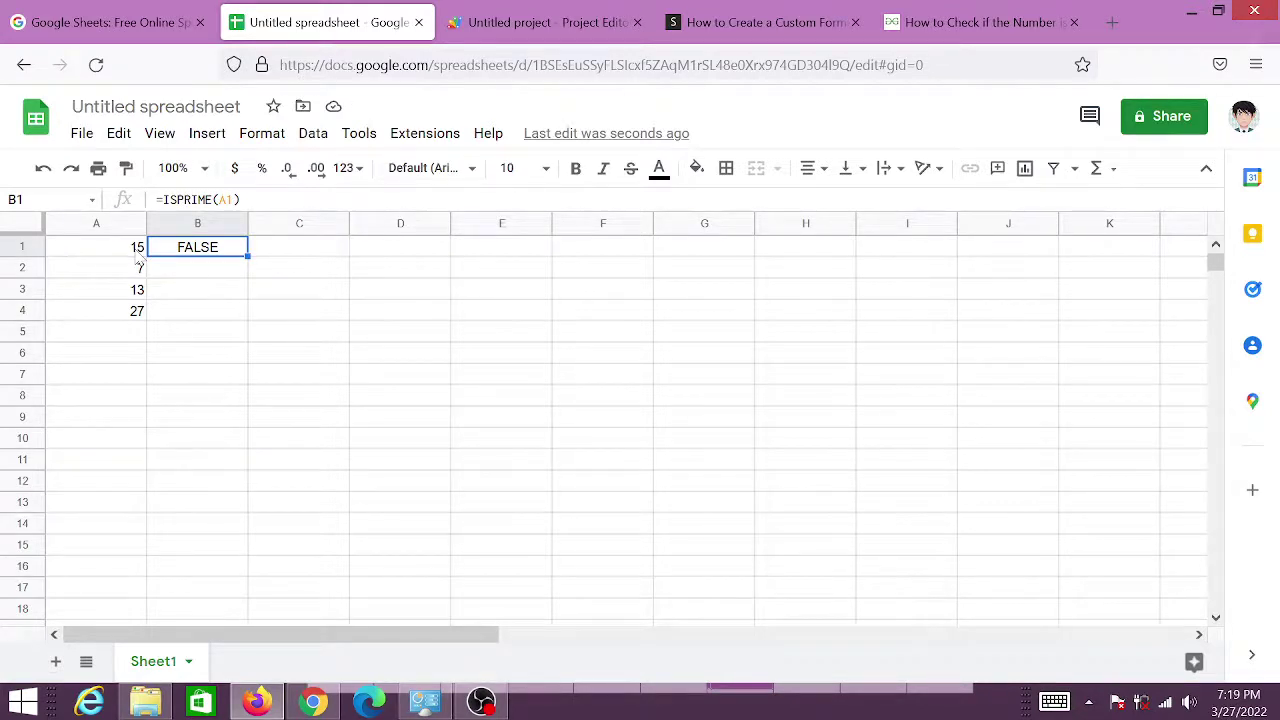
drag(138, 252, 130, 294)
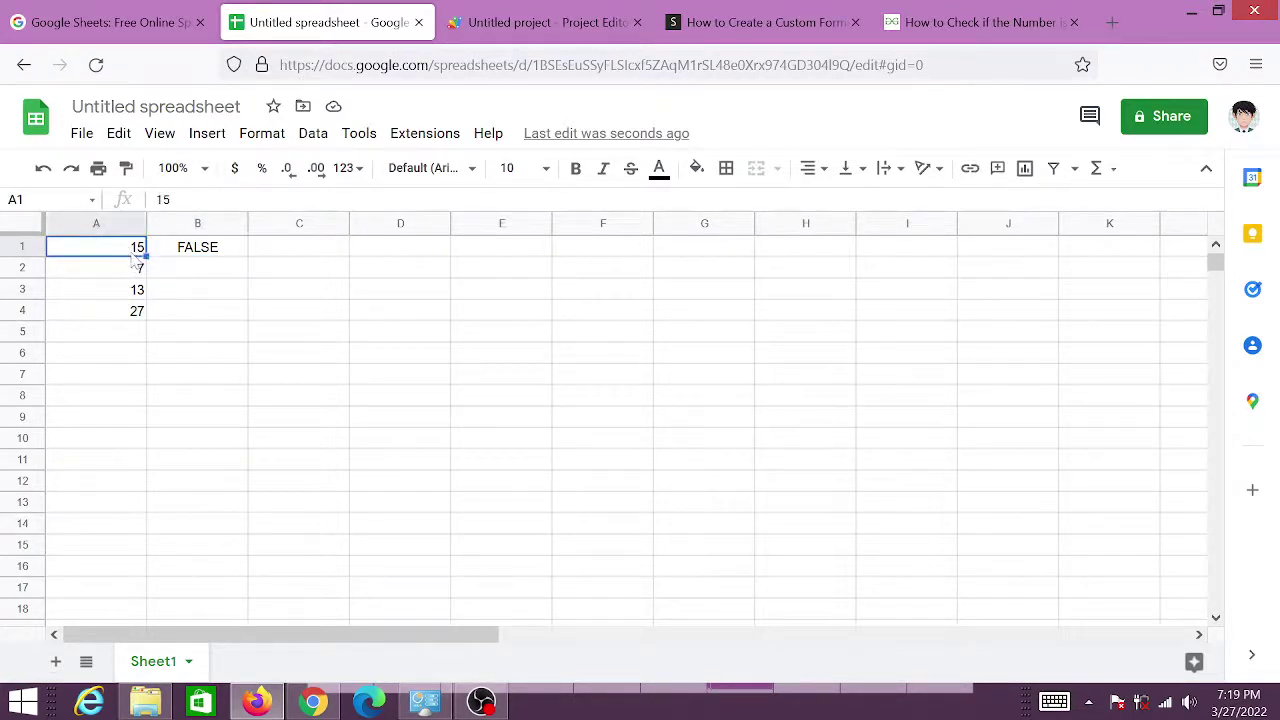
click(221, 257)
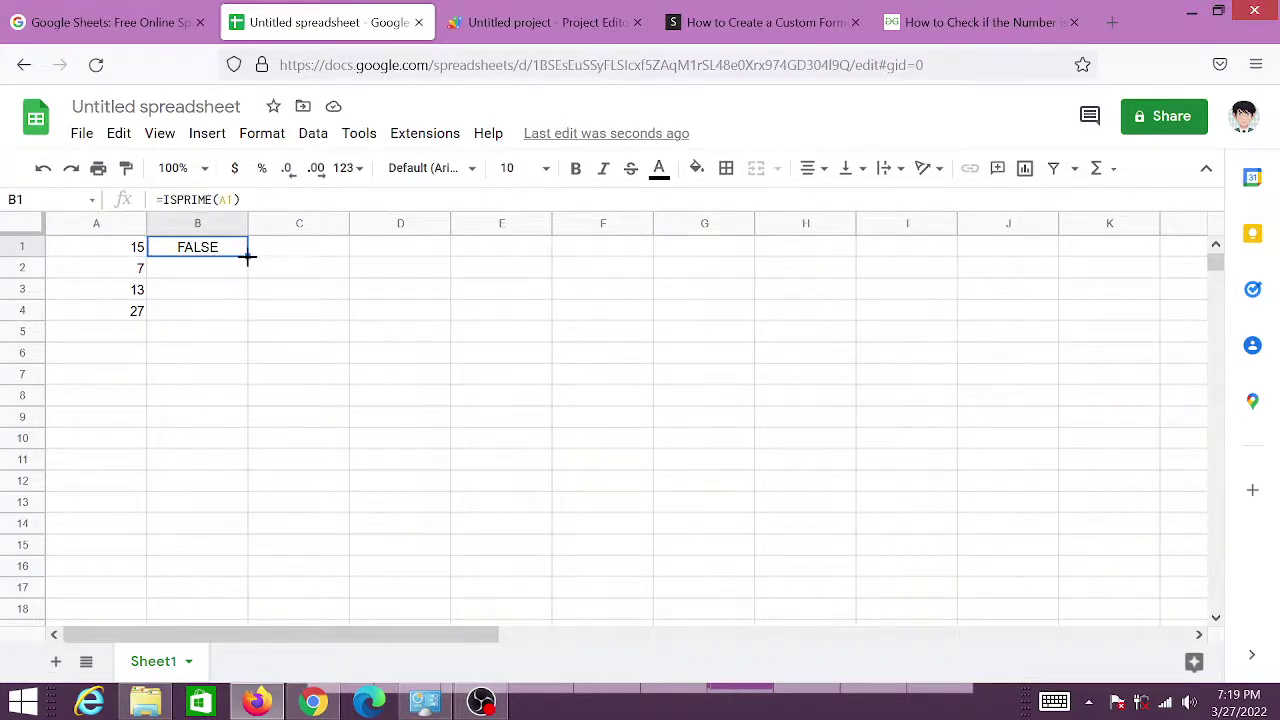
drag(247, 257, 243, 320)
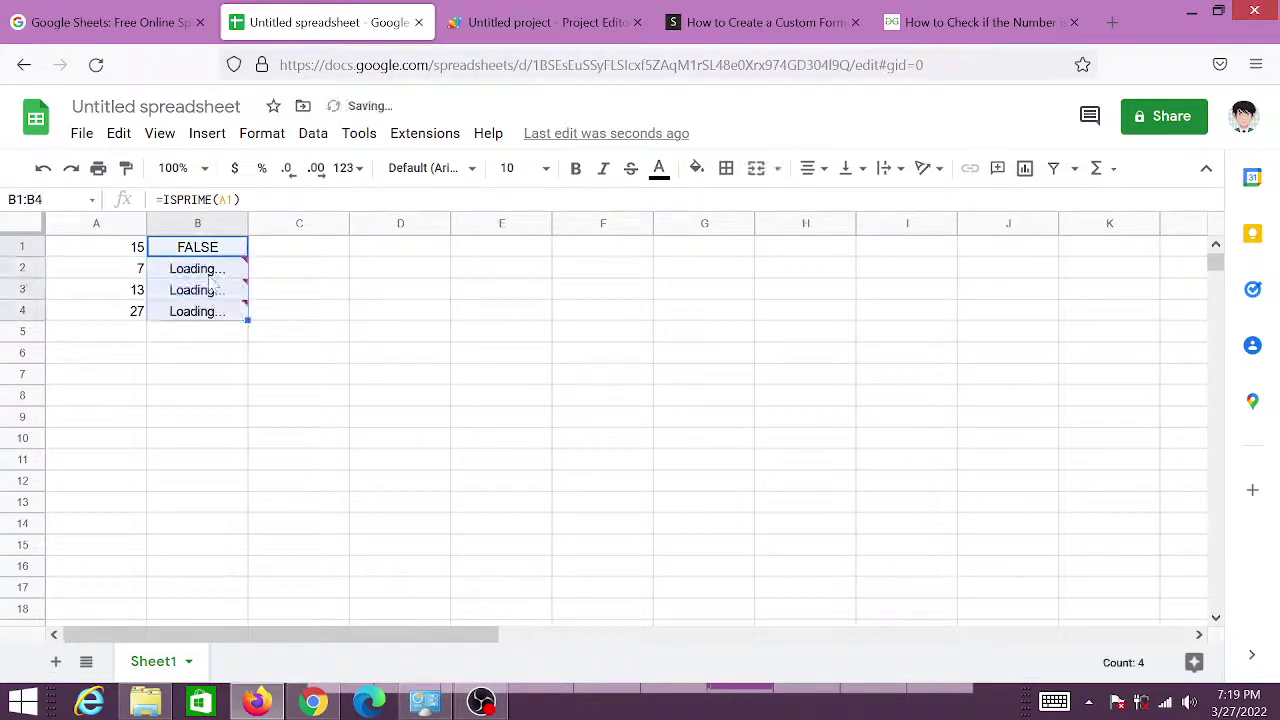
click(211, 278)
Check that B2's copied formula returns TRUE for the 7 in A2.
click(143, 276)
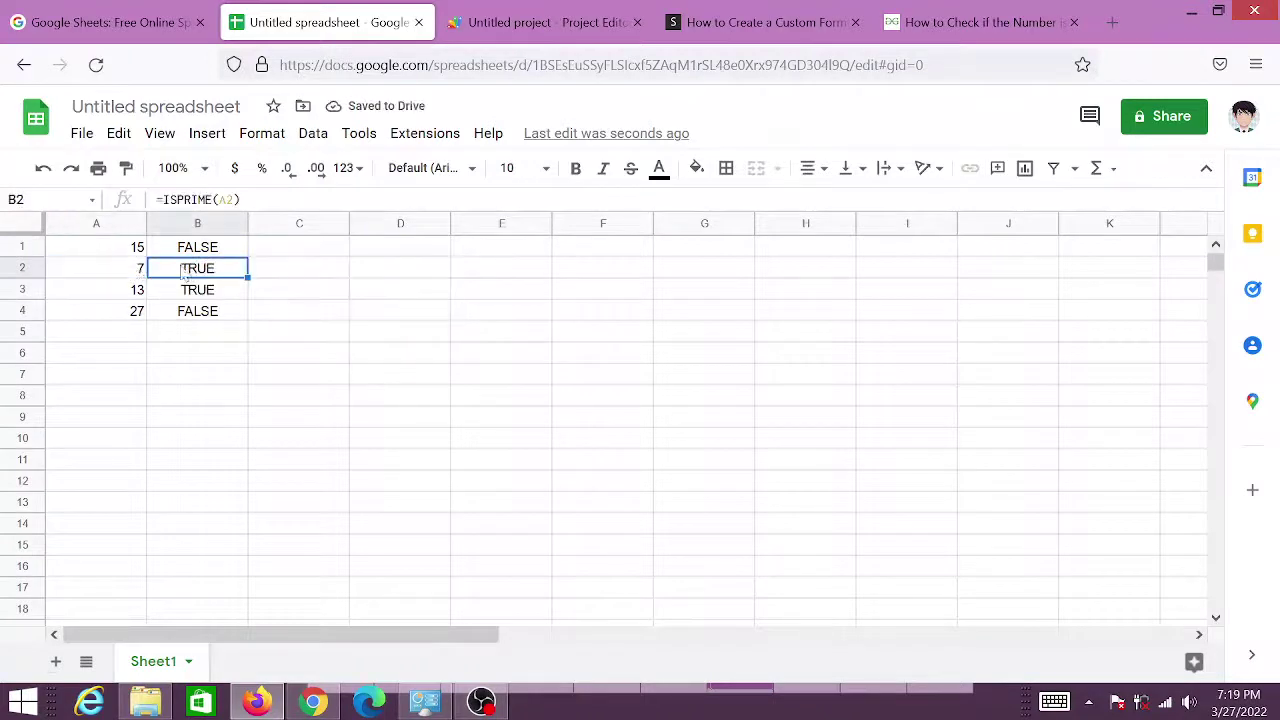
click(137, 273)
click(179, 271)
click(138, 273)
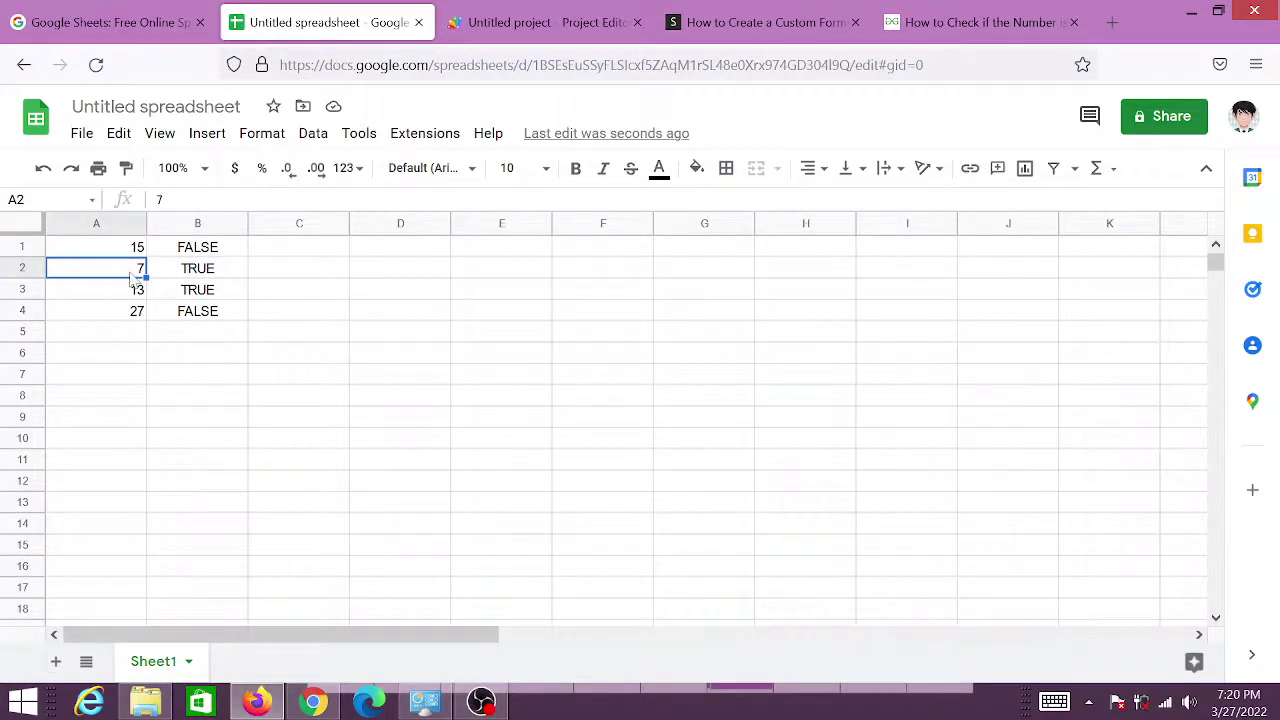
Step through B1 to B4, confirming FALSE, TRUE, TRUE, FALSE against column A.
click(214, 254)
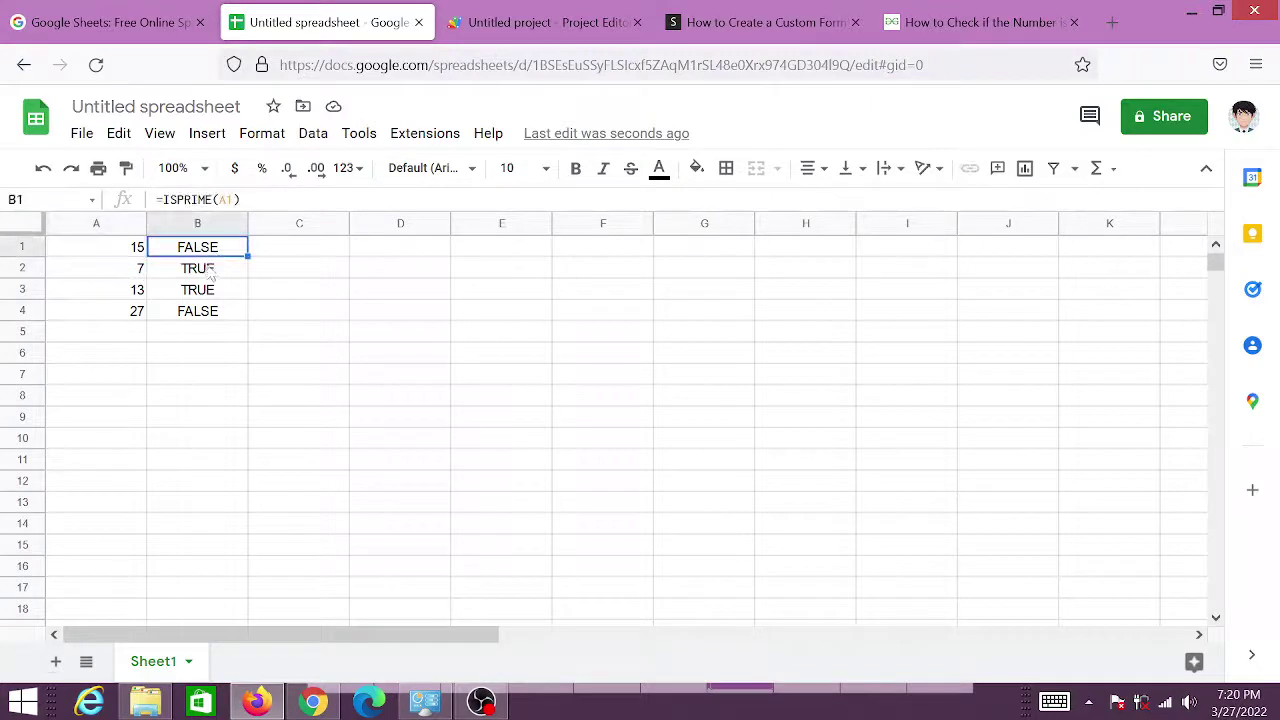
click(128, 252)
click(200, 254)
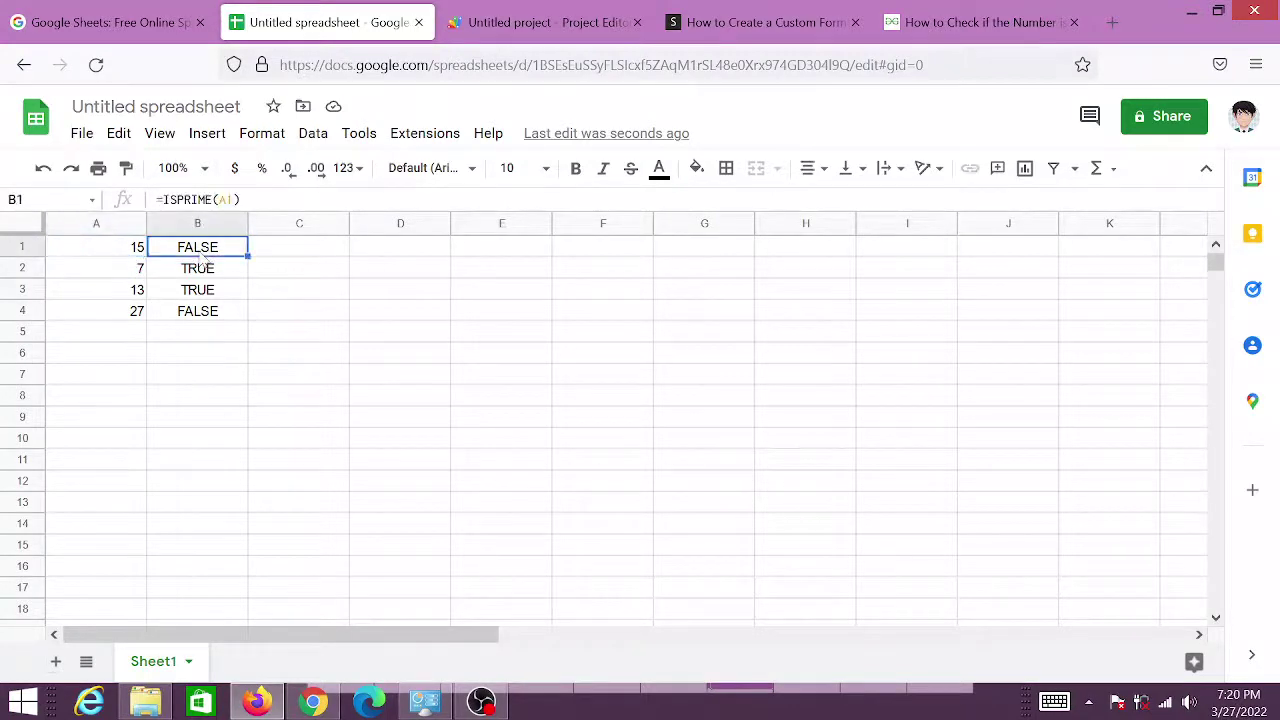
click(140, 272)
click(199, 280)
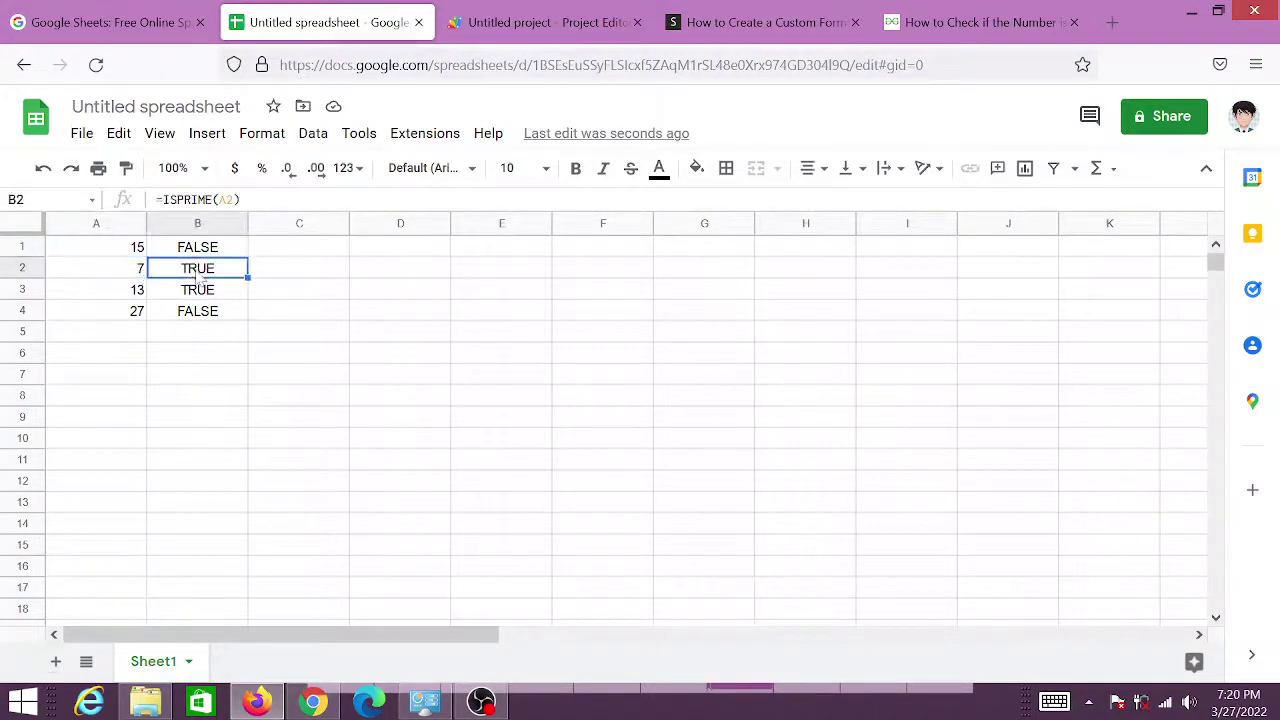
click(137, 291)
click(190, 294)
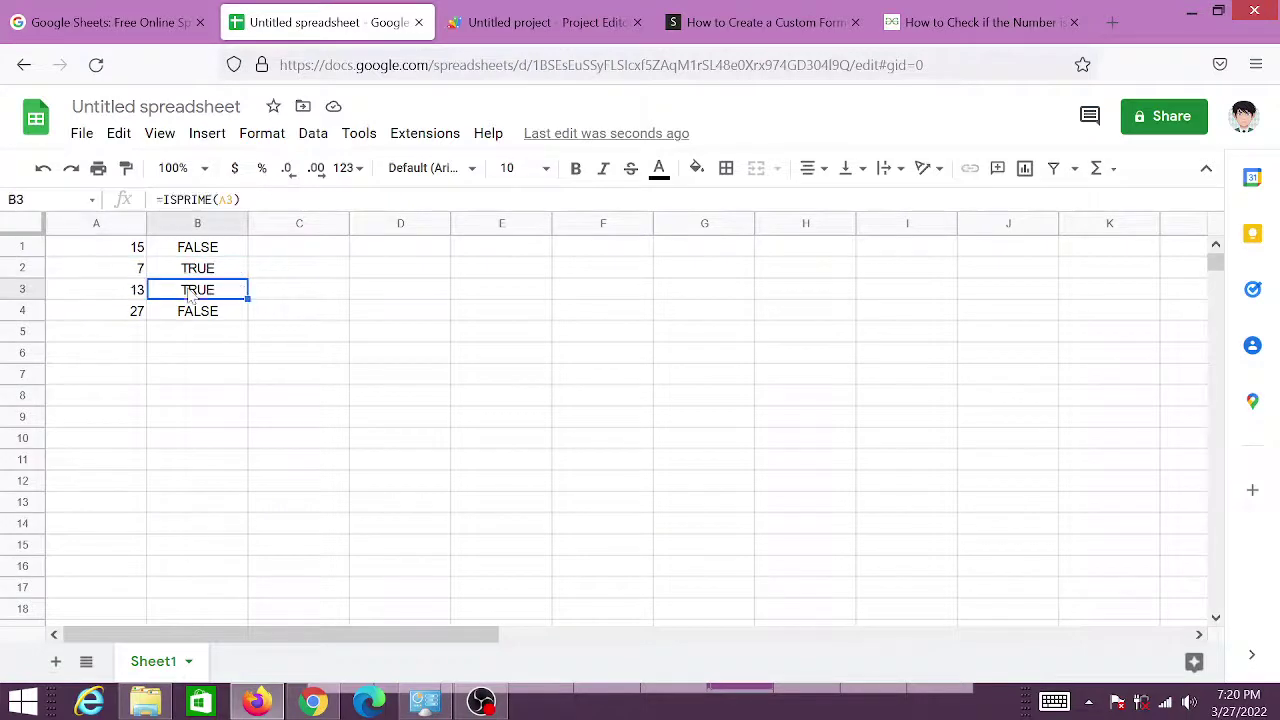
click(128, 314)
click(195, 318)
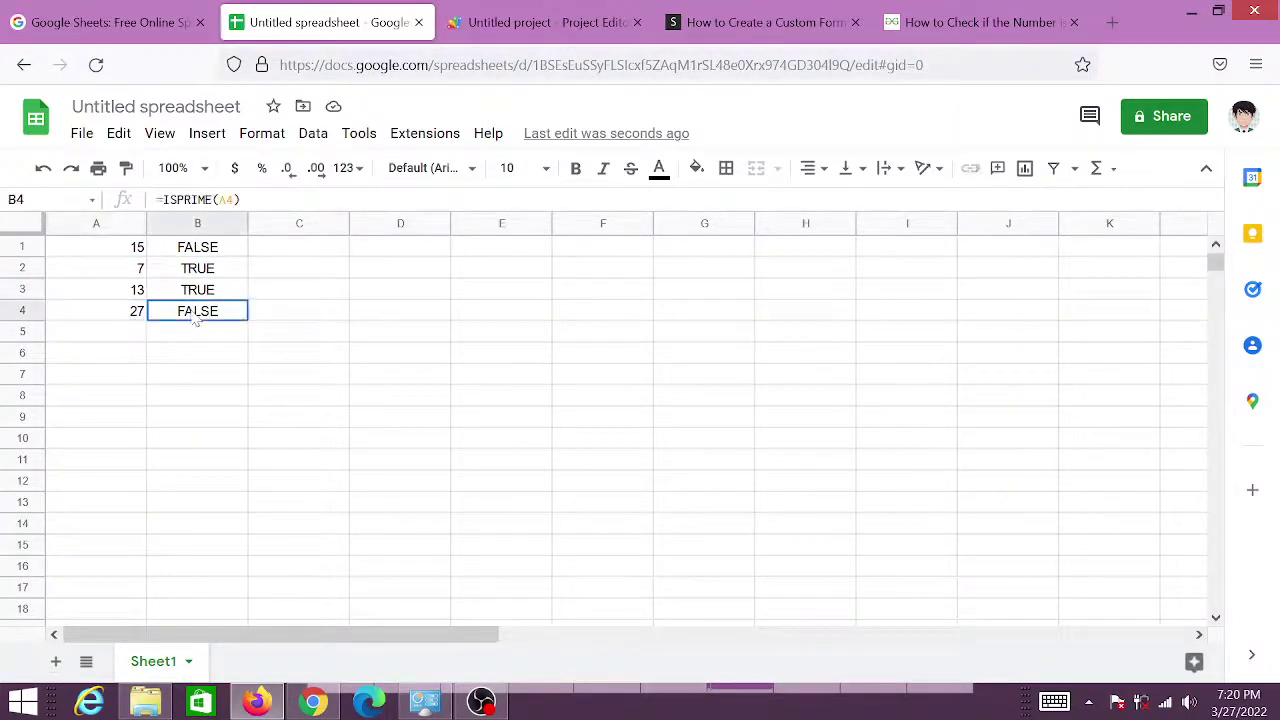
Switch tabs to the GeeksforGeeks prime-check article and mark the start of its Approach section.
click(580, 18)
click(720, 24)
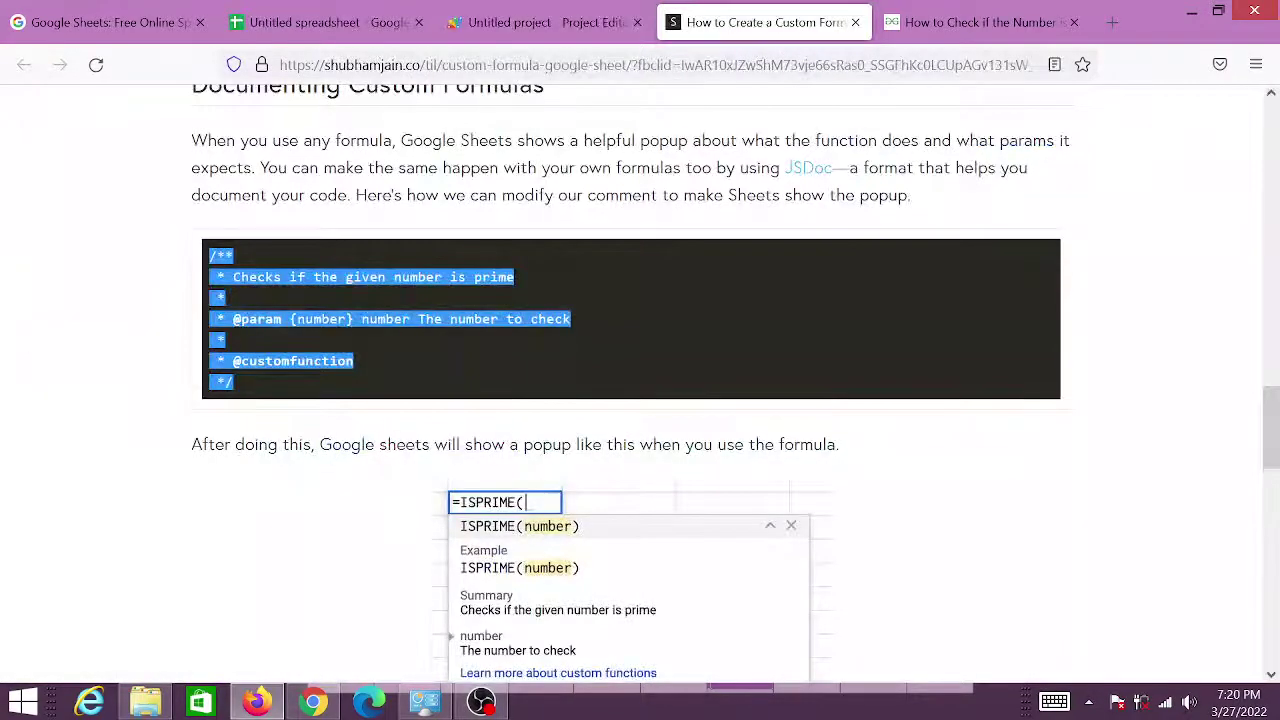
click(785, 57)
key(ctrl+Page_Up)
key(ctrl+Page_Down)
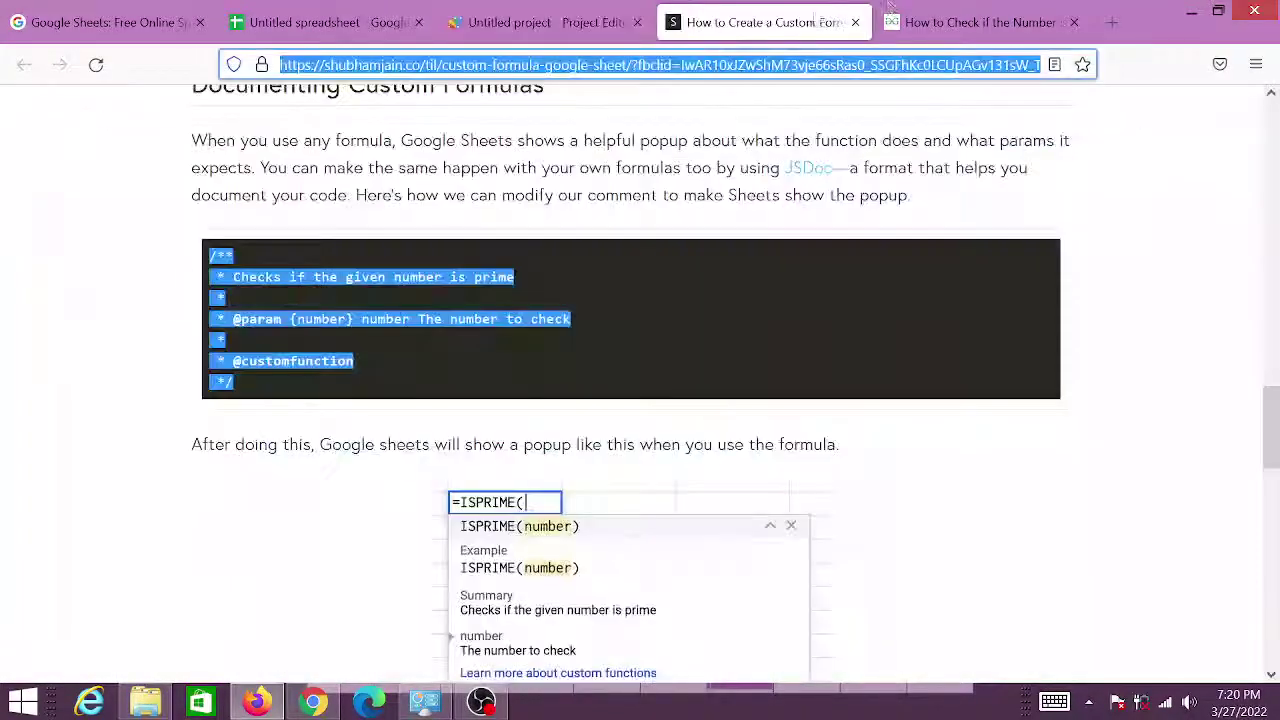
key(ctrl+Page_Down)
scroll(837, 94, down, 5)
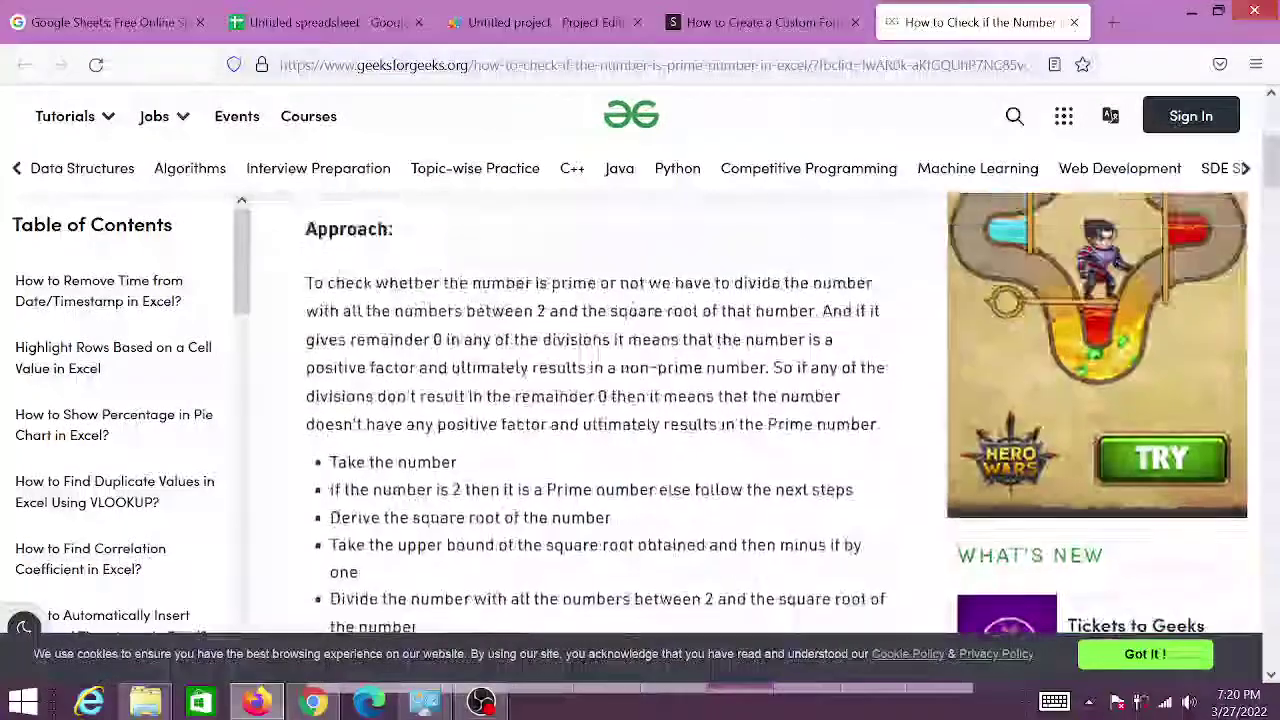
drag(306, 287, 358, 287)
Scroll through the custom-formula blog article to review it.
click(793, 10)
scroll(389, 294, down, 1)
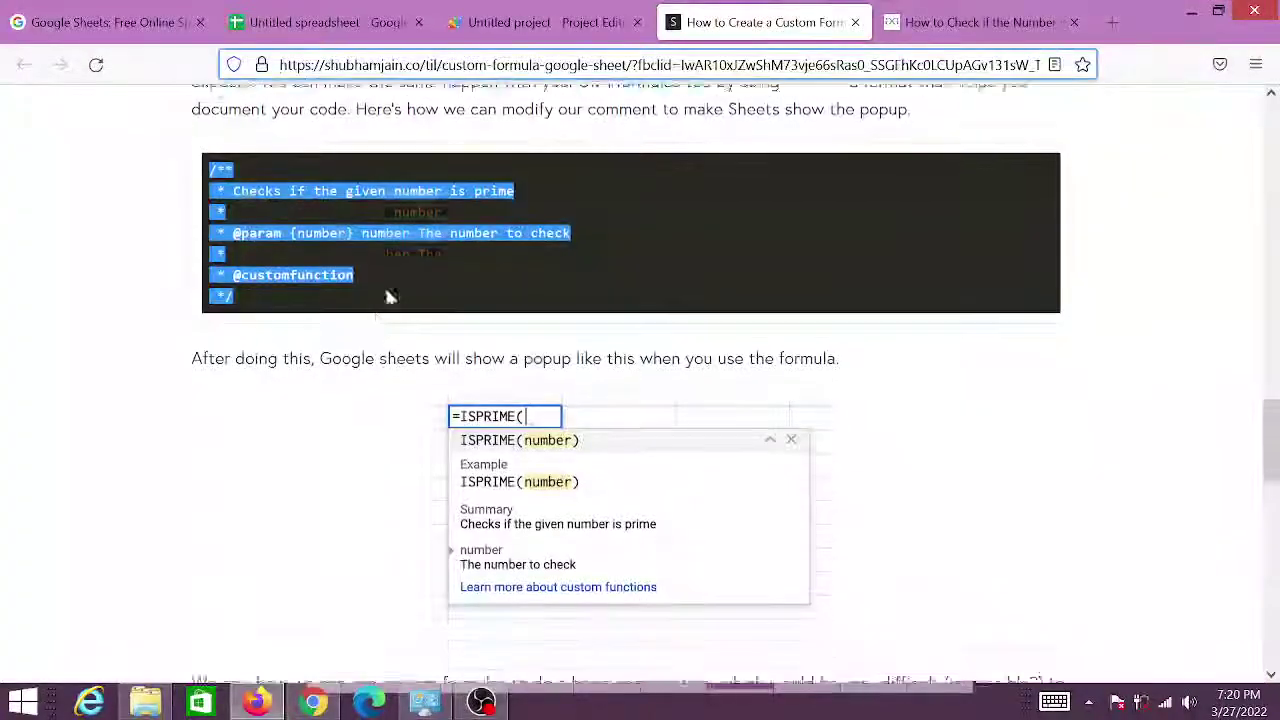
scroll(389, 294, down, 5)
scroll(390, 300, up, 10)
scroll(392, 325, up, 3)
scroll(392, 325, down, 1)
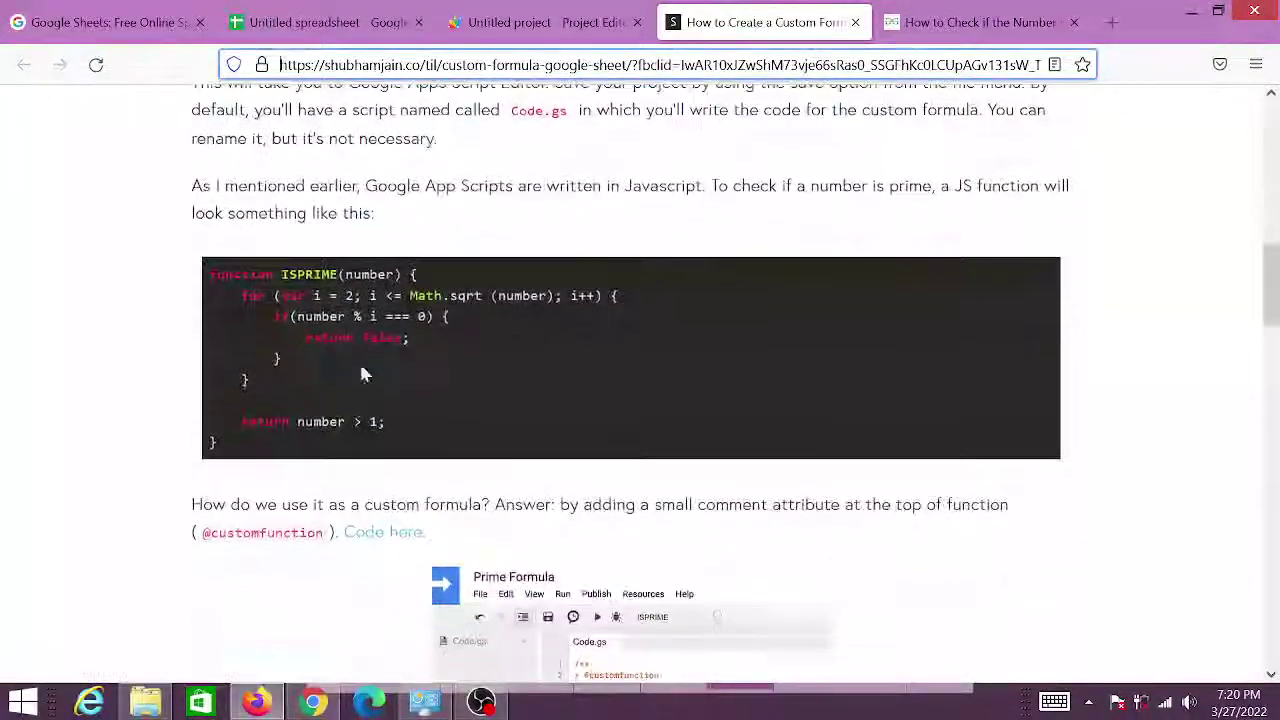
drag(337, 449, 226, 272)
Highlight the GeeksforGeeks Approach paragraph about dividing by values up to the square root.
key(ctrl+Tab)
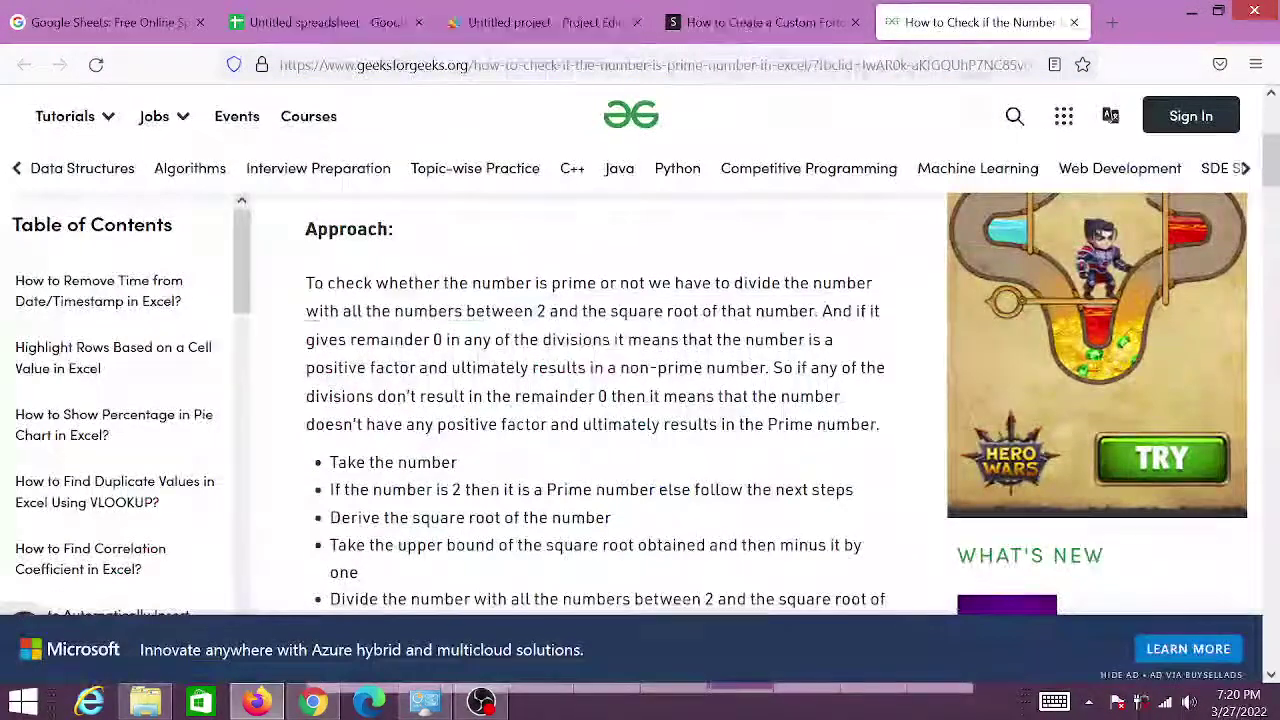
mouse_move(371, 283)
mouse_down()
mouse_move(617, 283)
mouse_move(607, 311)
mouse_up()
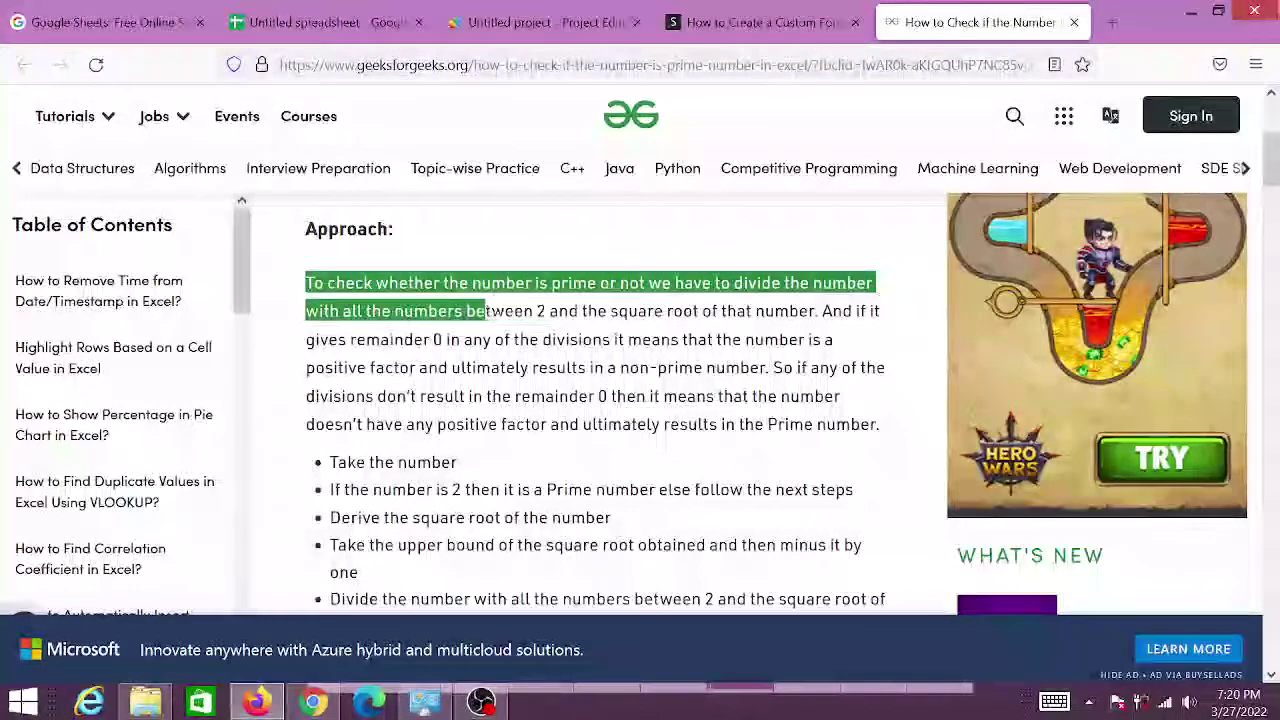
mouse_move(607, 311)
mouse_down()
mouse_move(850, 318)
mouse_move(512, 396)
mouse_move(400, 339)
mouse_move(833, 339)
mouse_move(414, 368)
mouse_move(806, 368)
mouse_move(873, 398)
mouse_move(881, 426)
mouse_up()
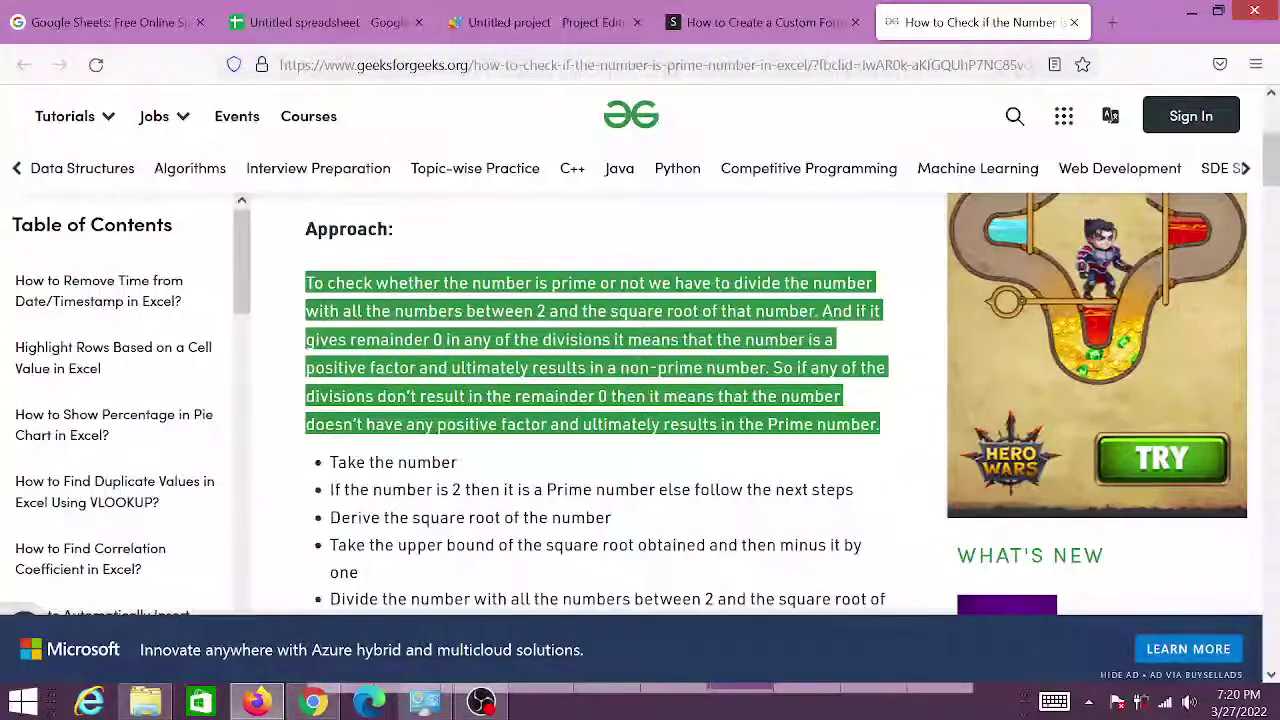
click(622, 592)
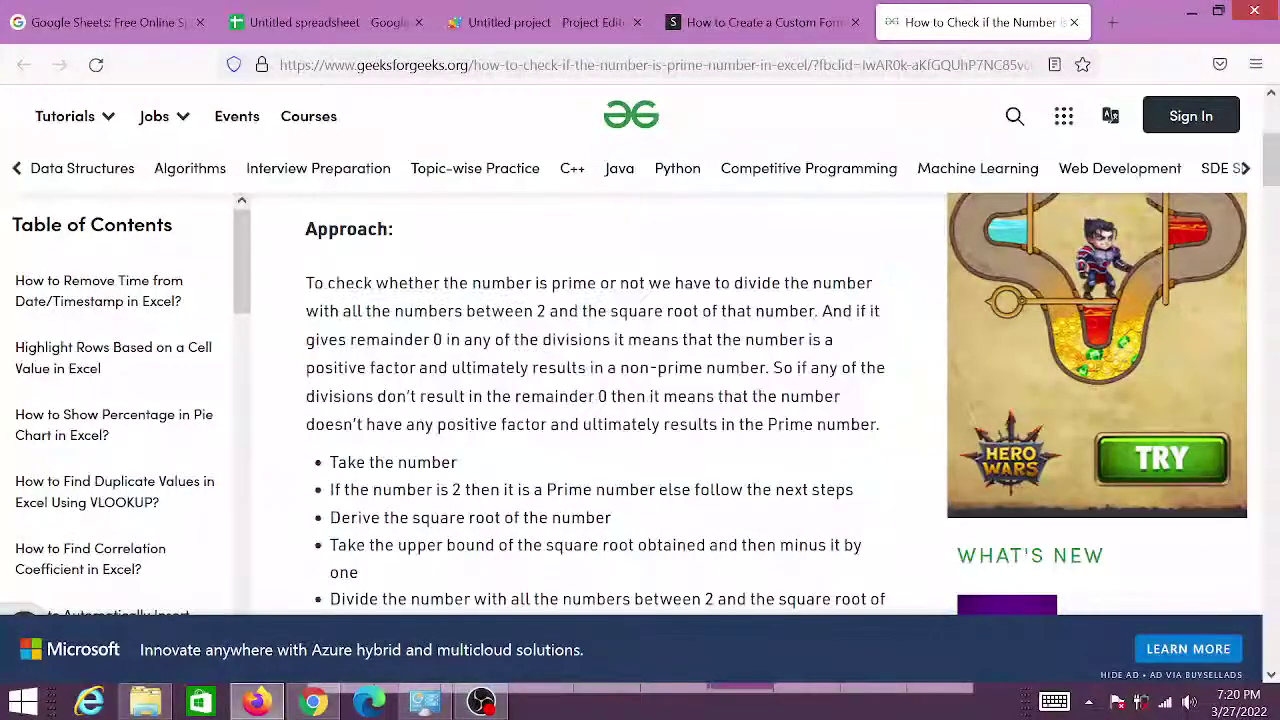